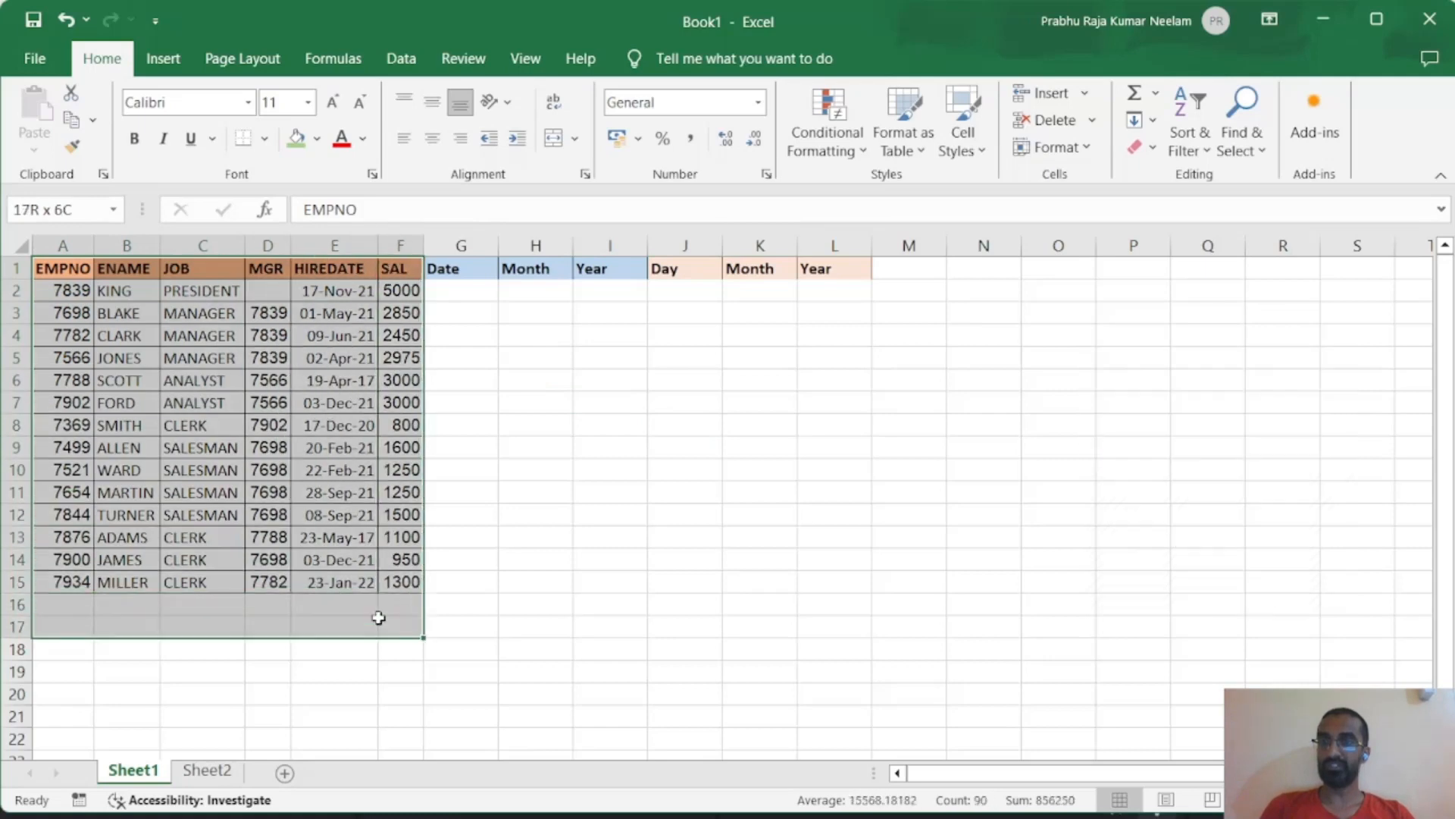
Examine the HIREDATE values in E2:E15 and the Date, Month, Year and Day columns from G to L meant for their parts.
click(310, 290)
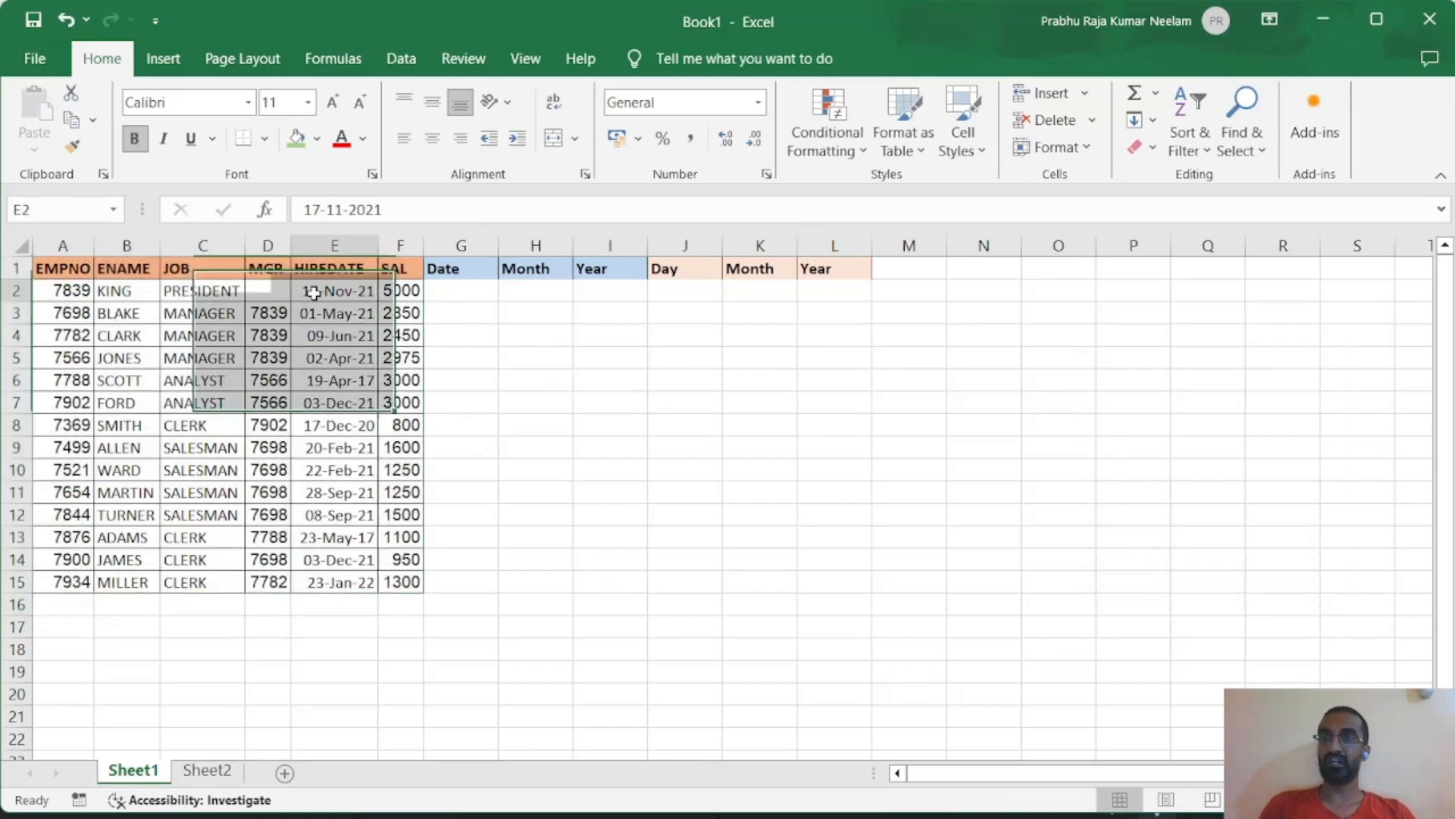
drag(334, 290, 334, 582)
click(499, 600)
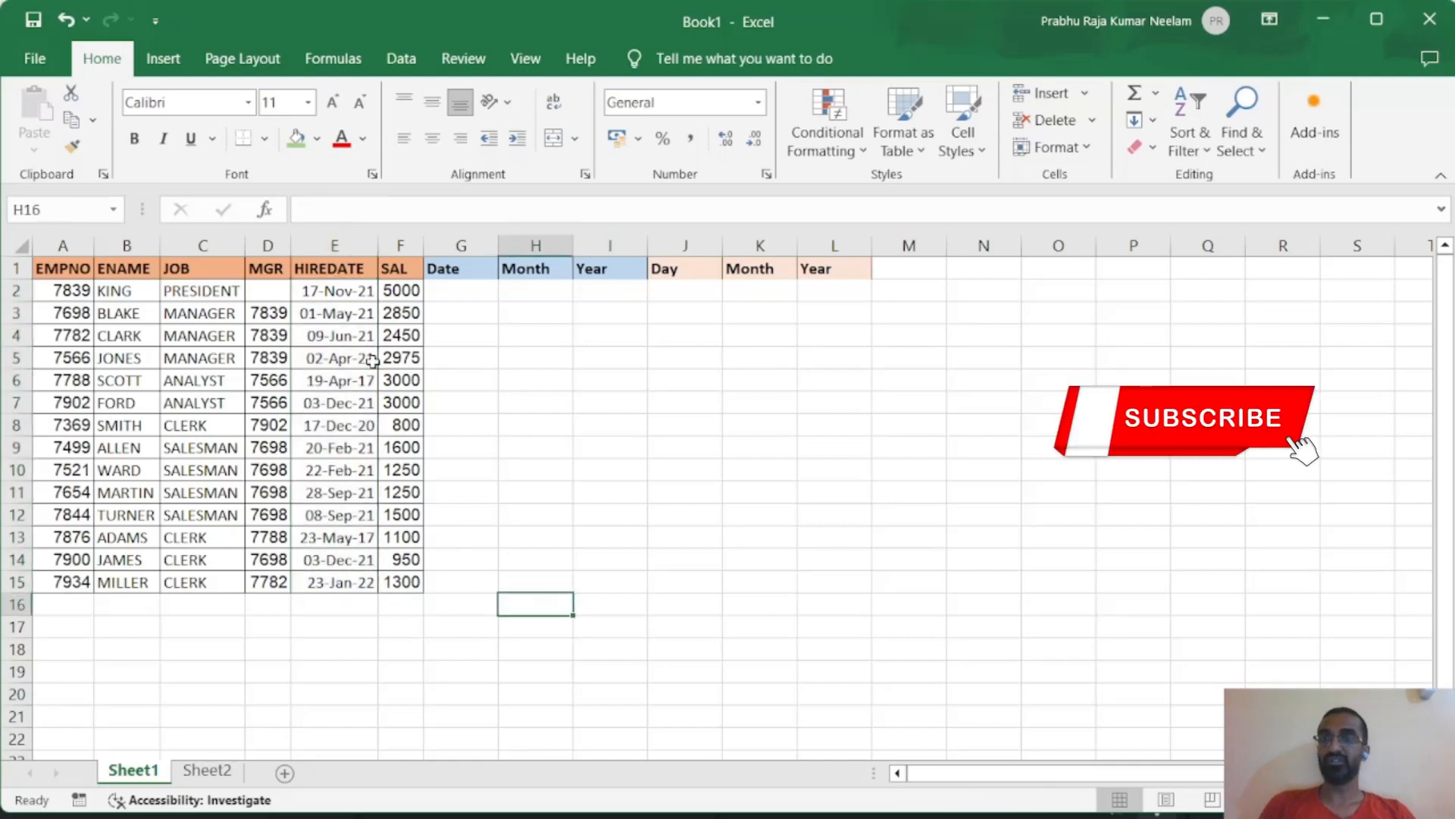
drag(340, 291, 347, 576)
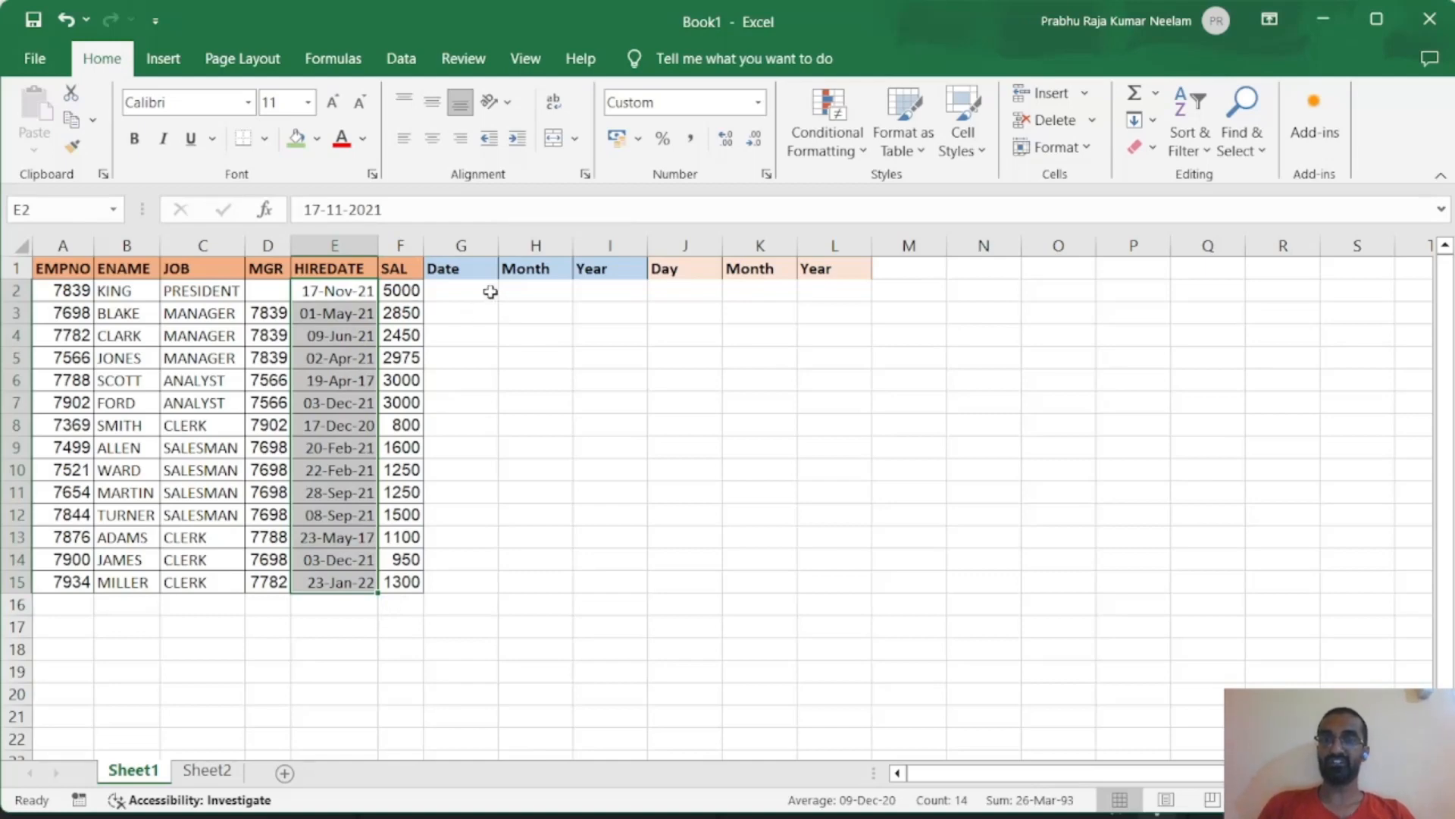
drag(476, 292, 826, 583)
click(838, 644)
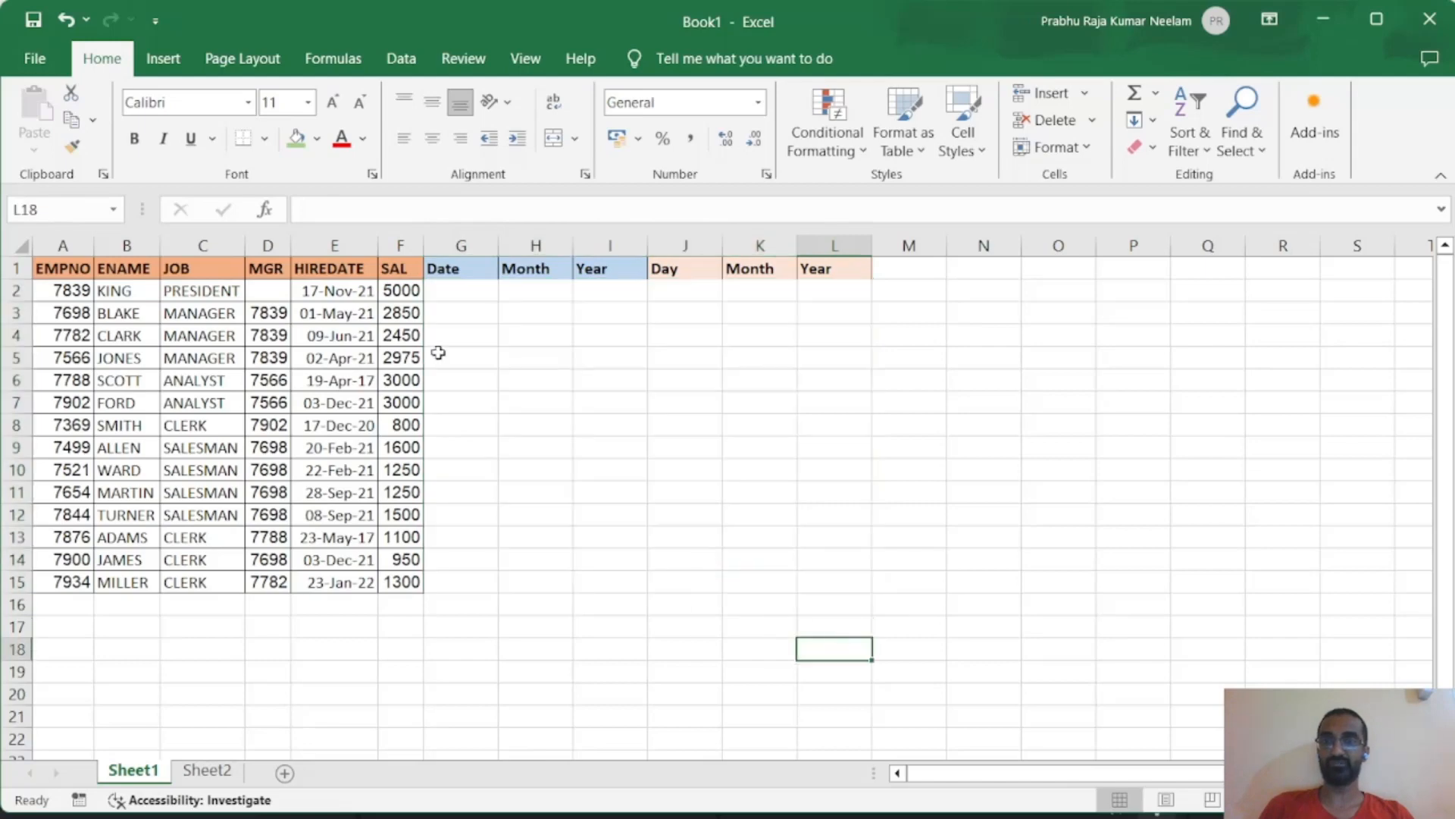
click(466, 284)
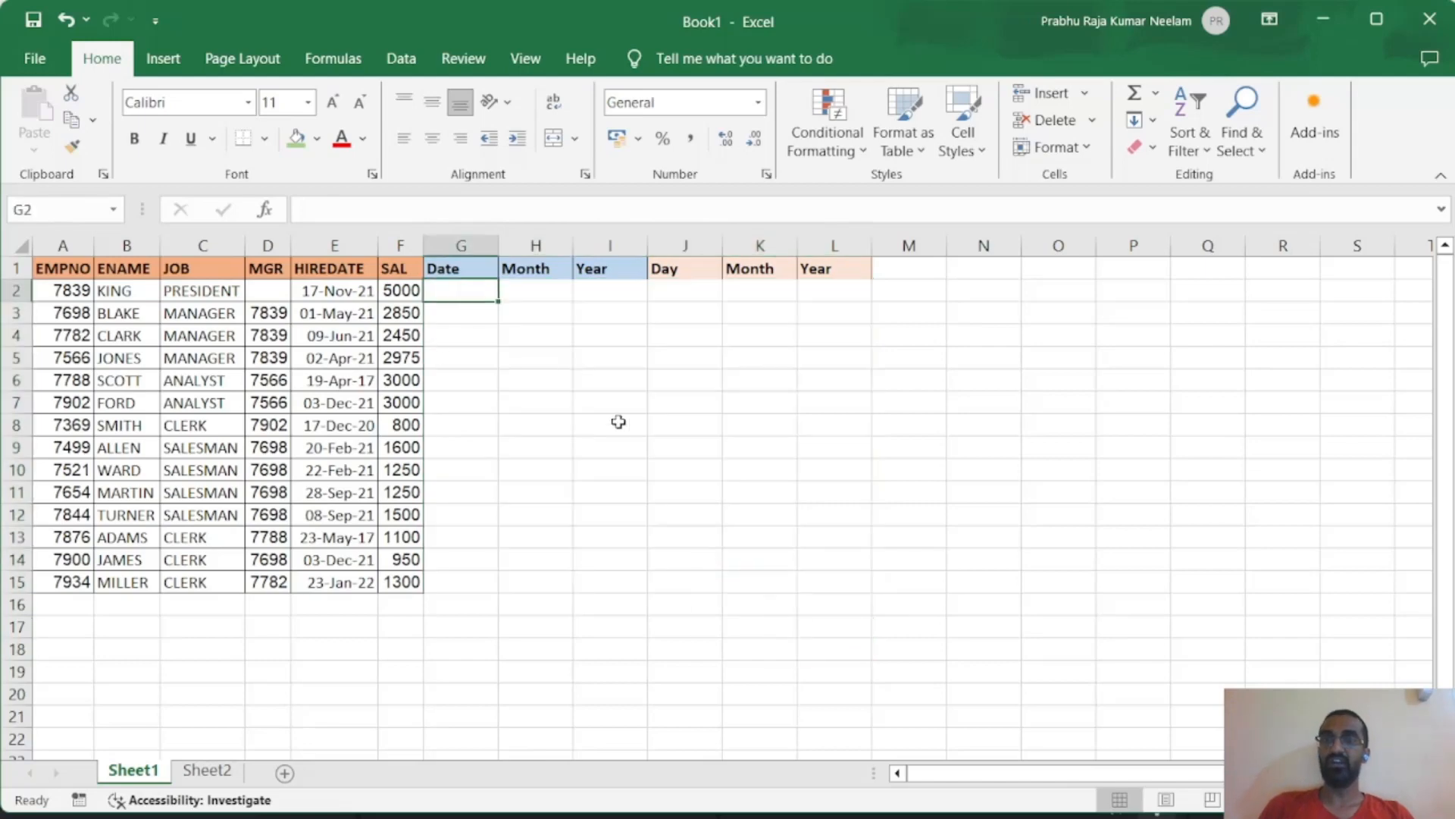
click(330, 296)
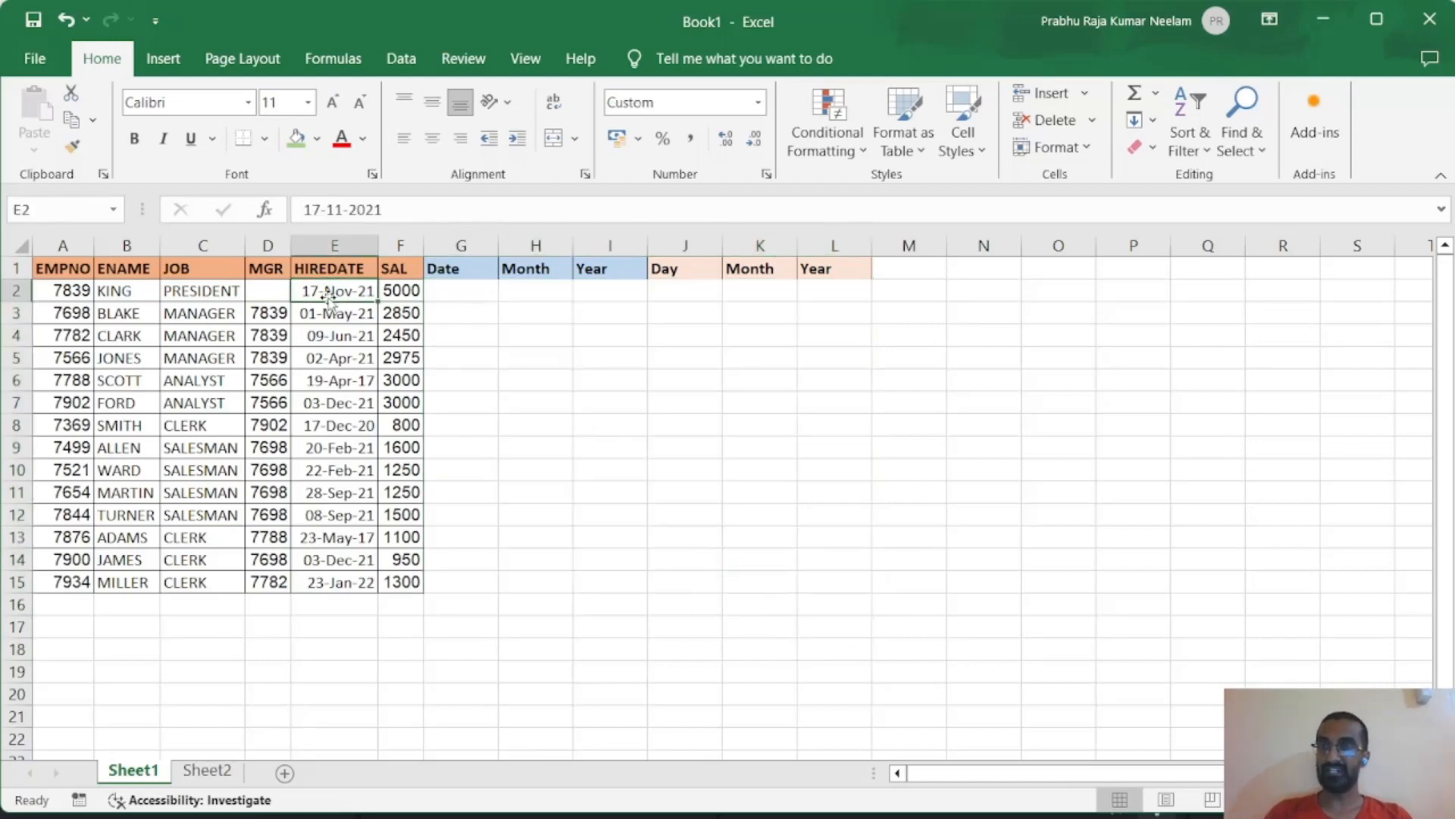
click(472, 293)
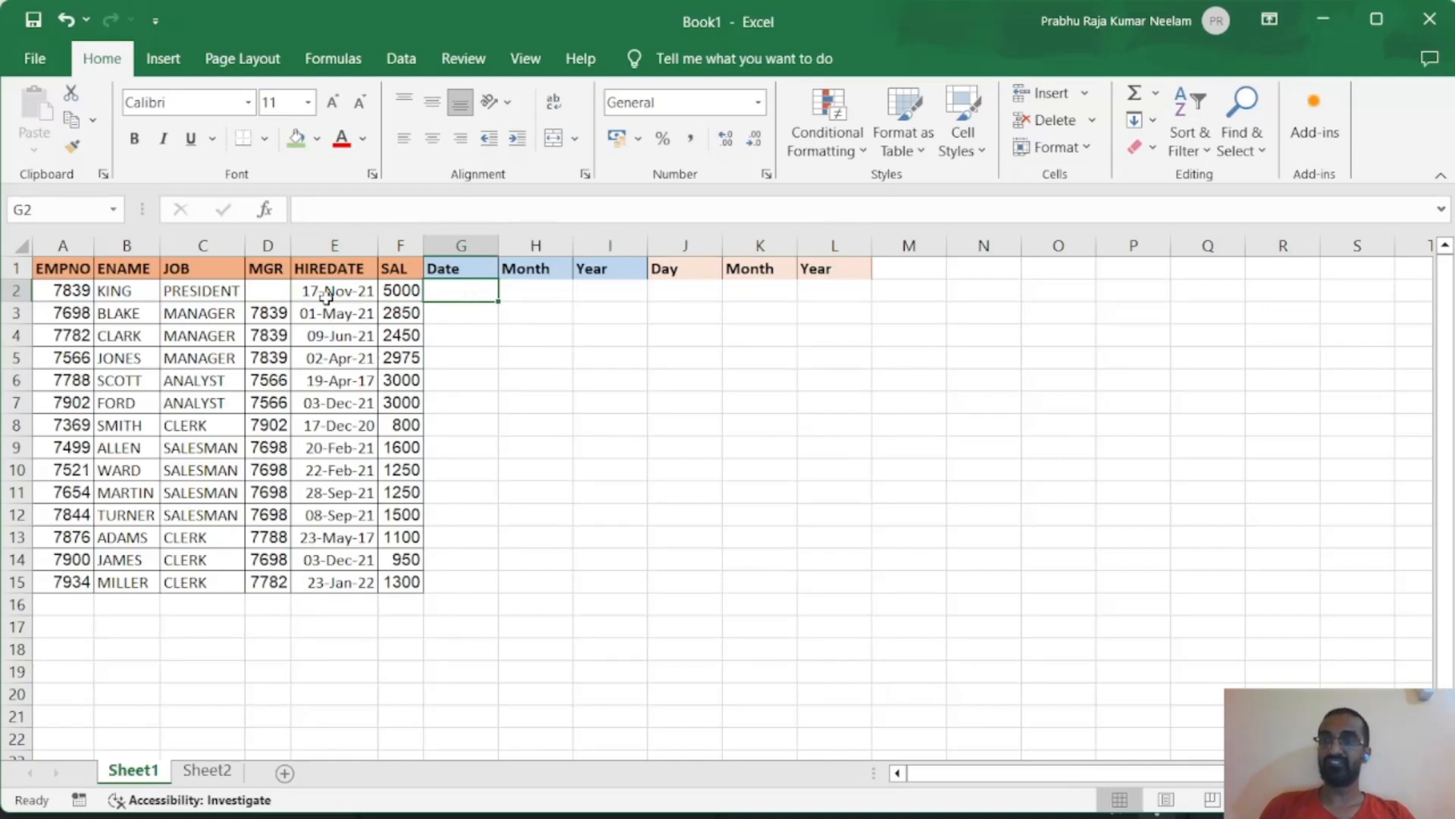
click(357, 292)
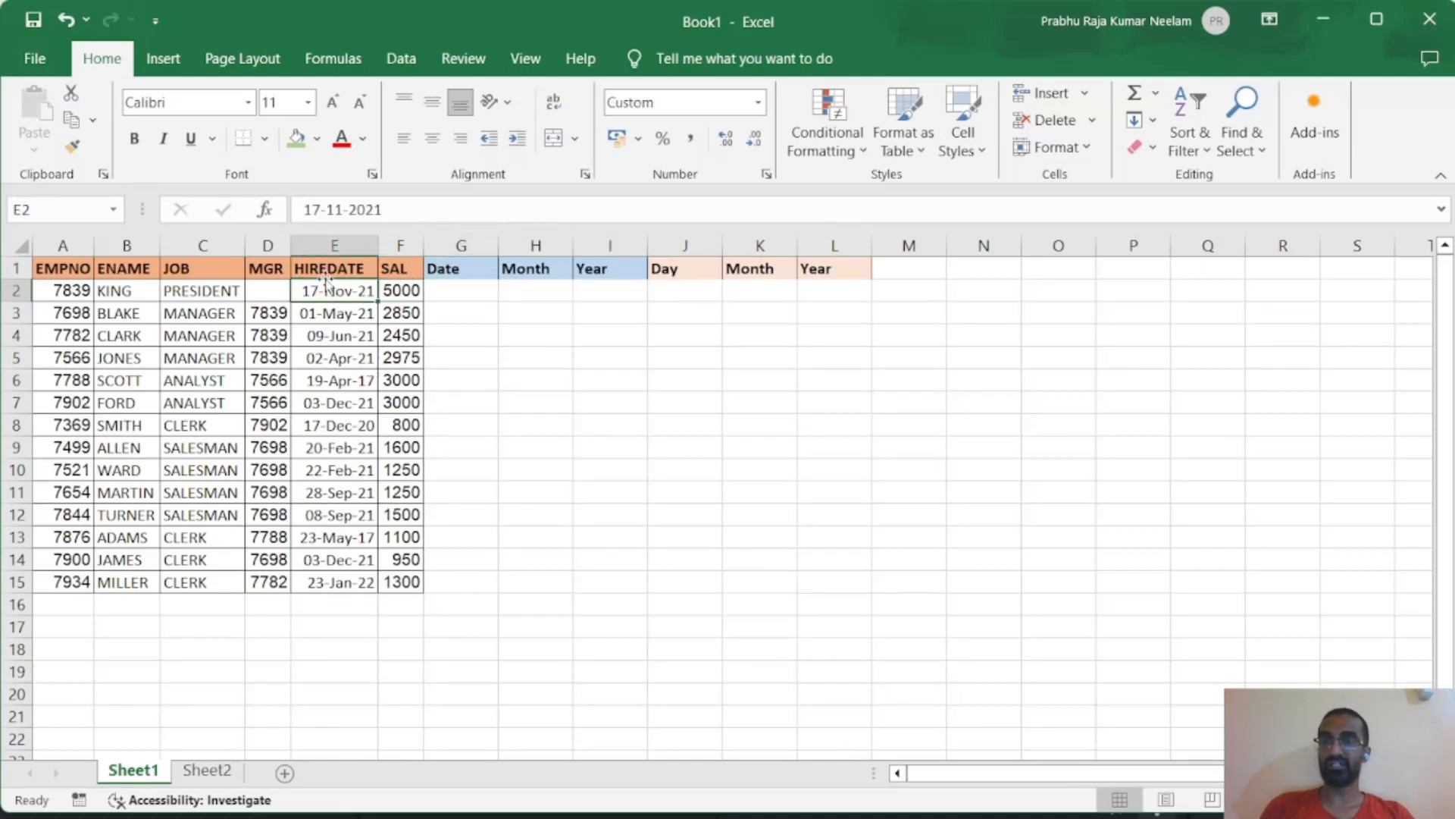
click(453, 292)
click(332, 312)
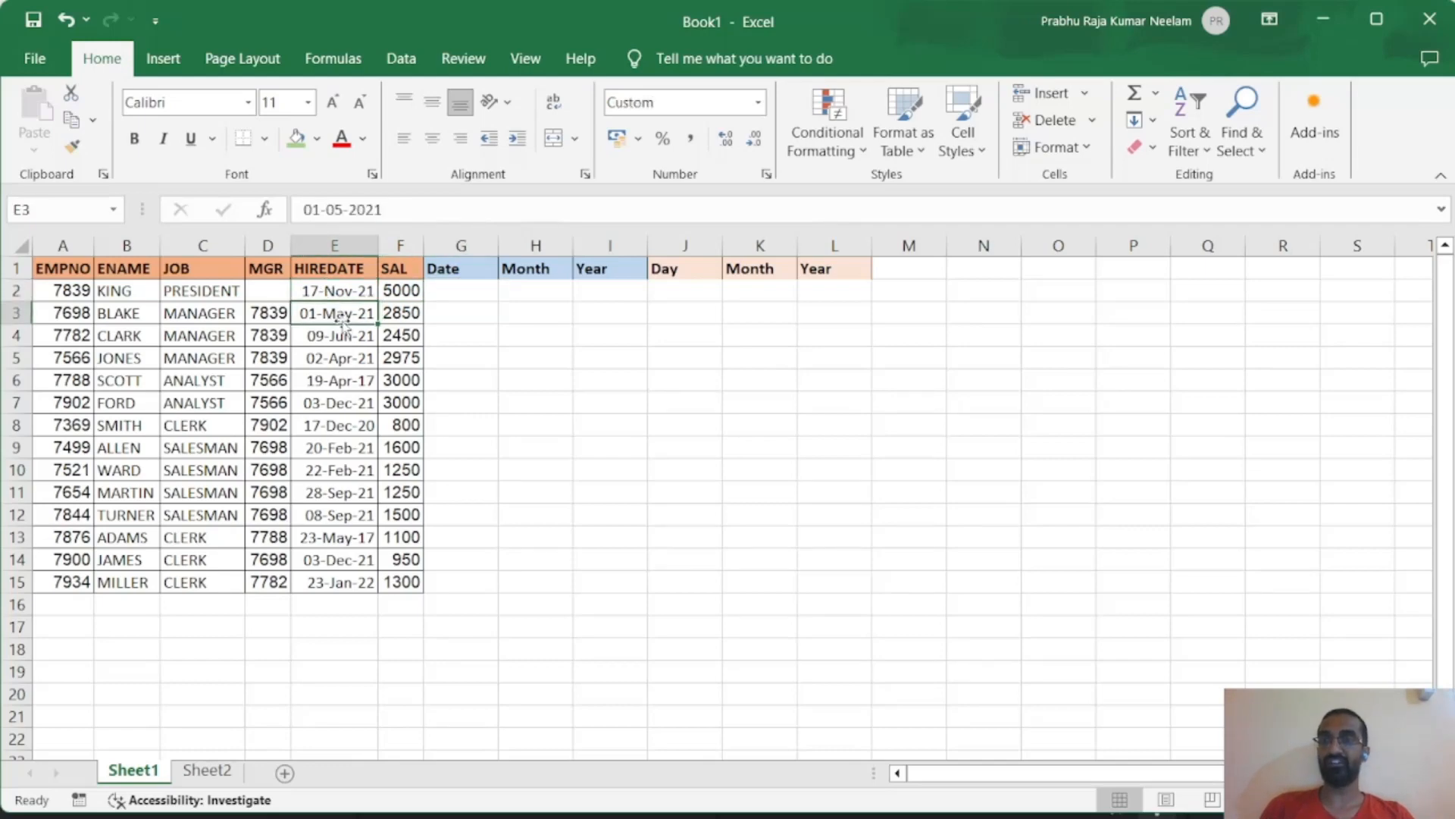
click(453, 312)
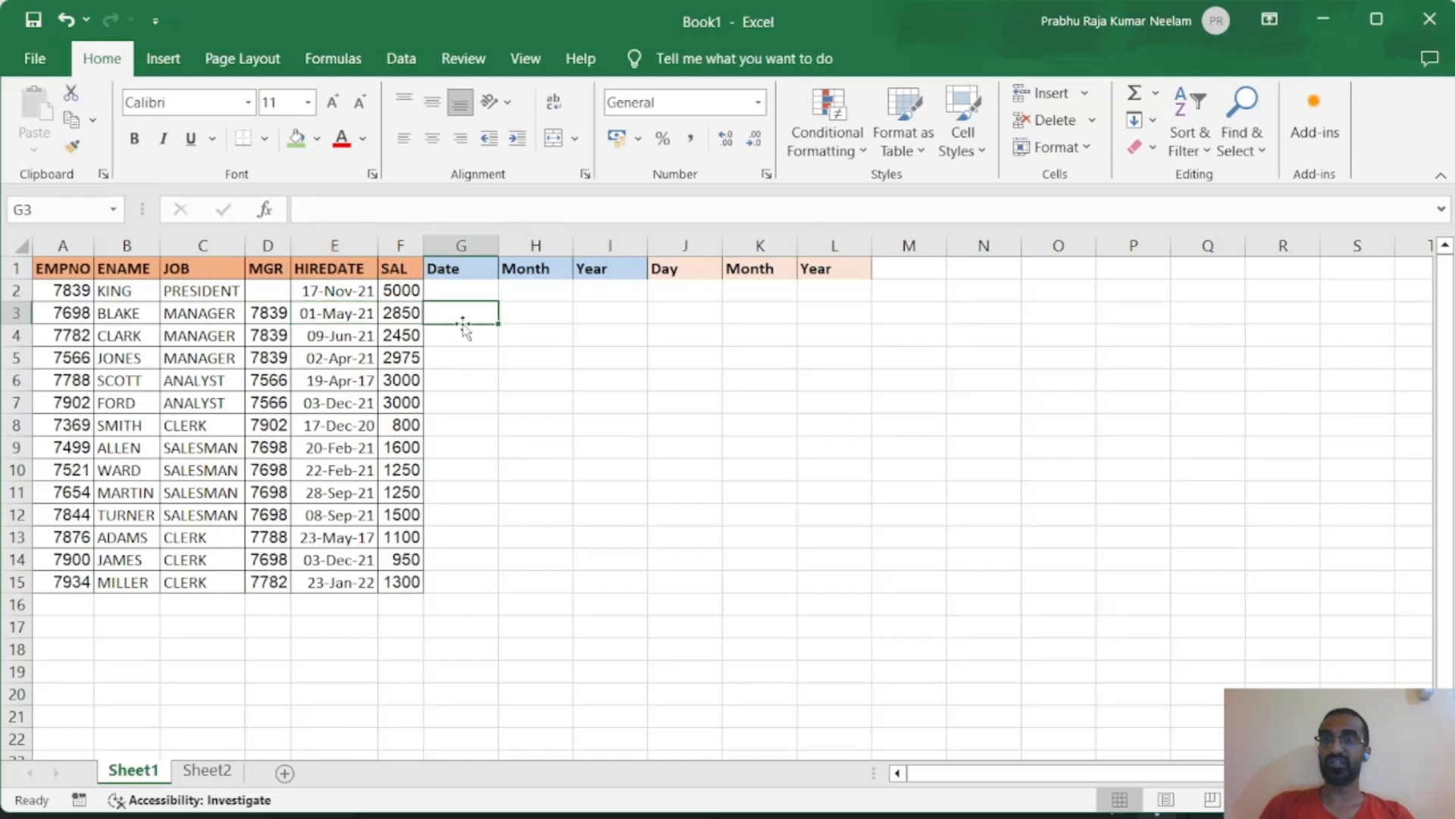
click(317, 337)
click(462, 339)
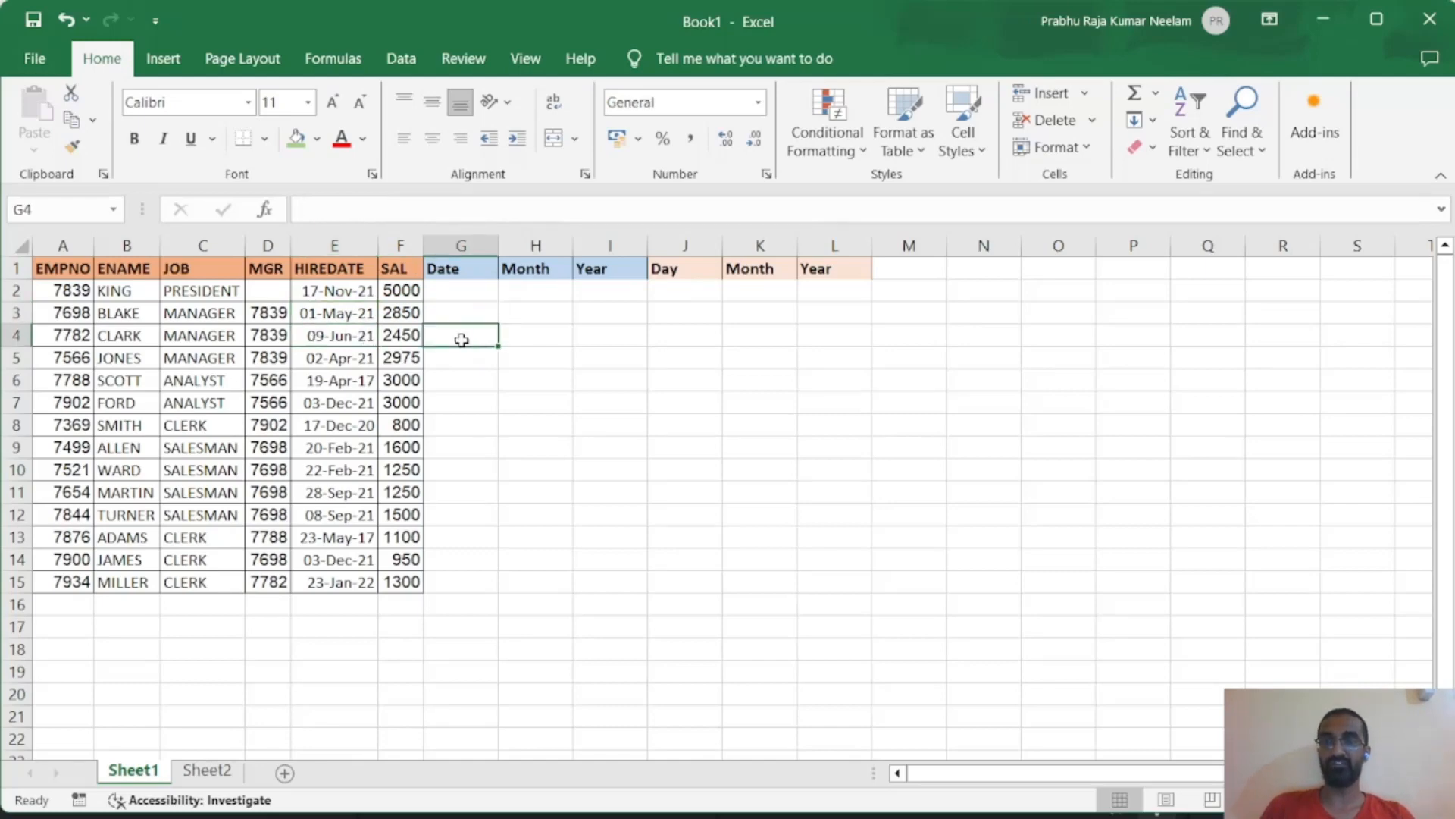
Enter the formula =DAY(E2) in G2 to extract the day from the first hire date.
click(463, 295)
text(=)
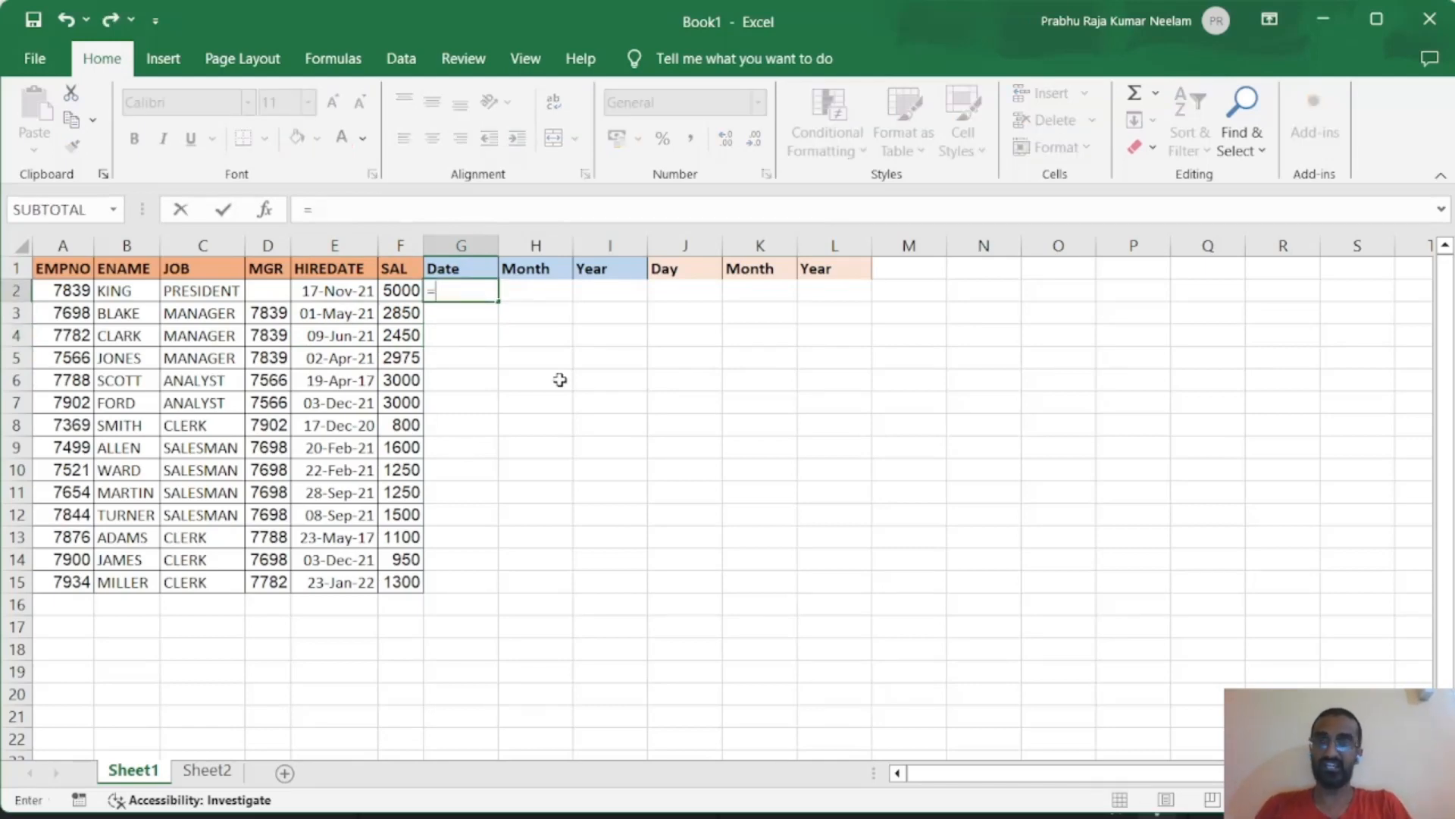
text(DAY)
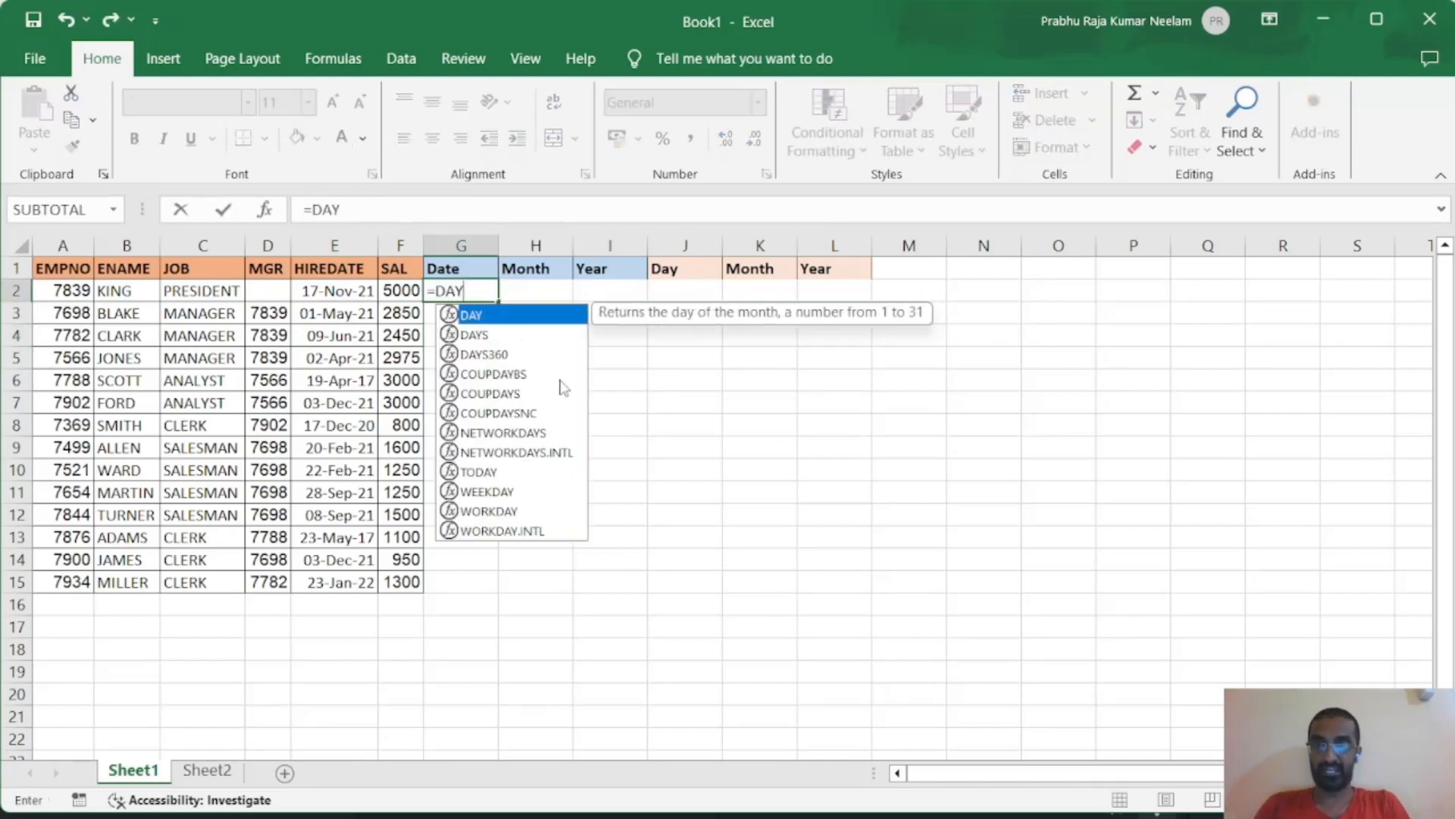
text(()
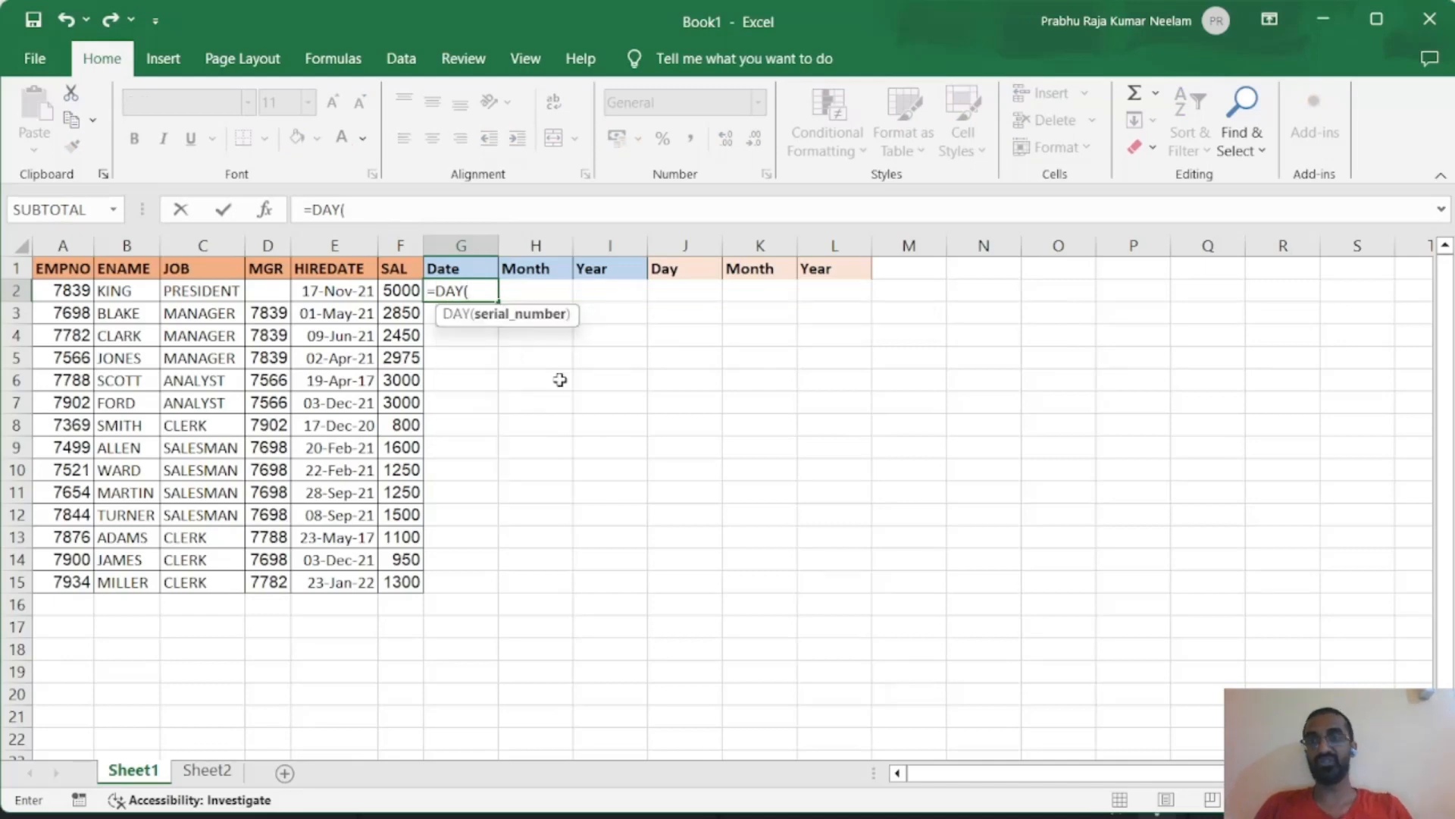
click(328, 292)
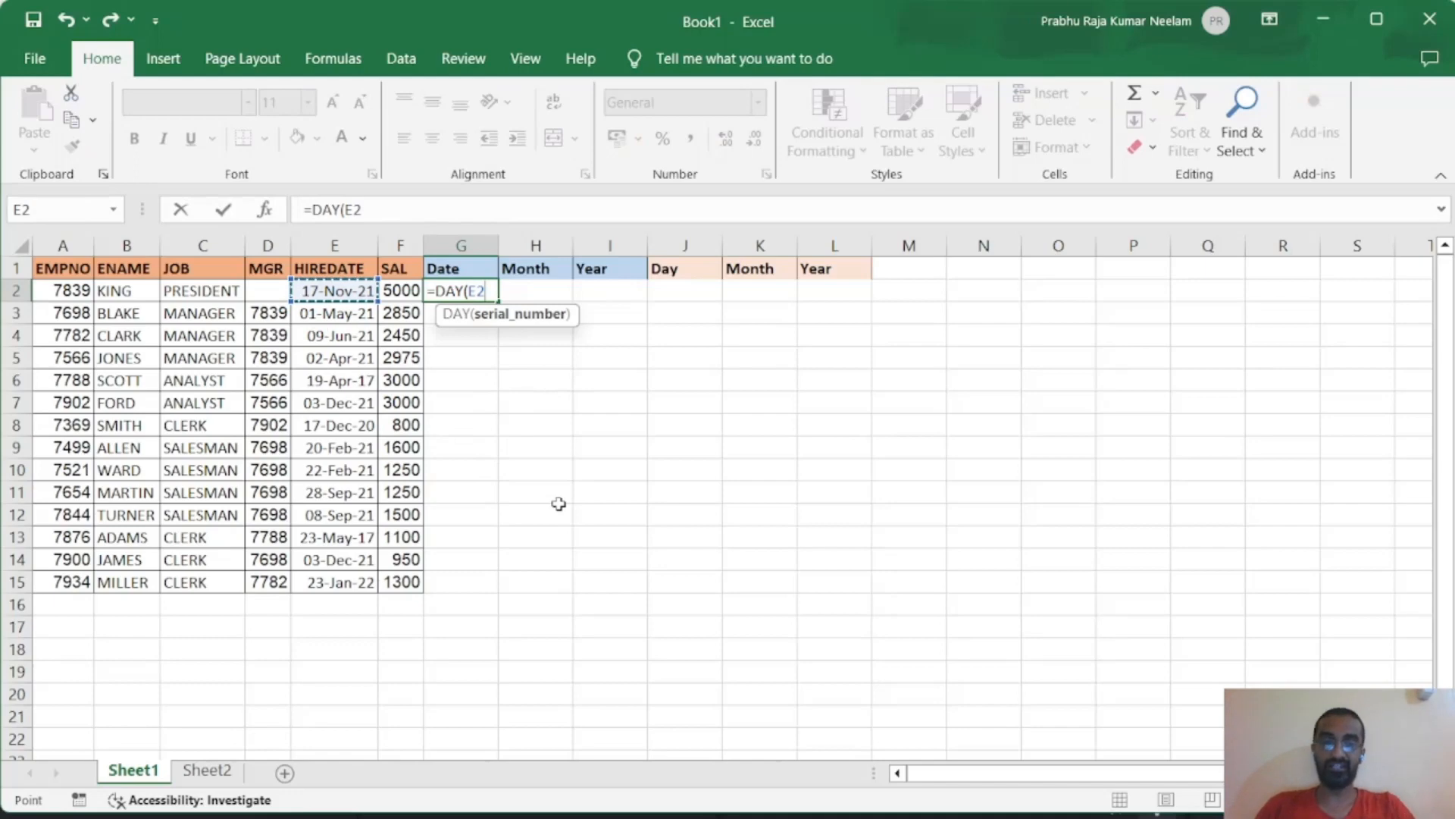
text())
key(Return)
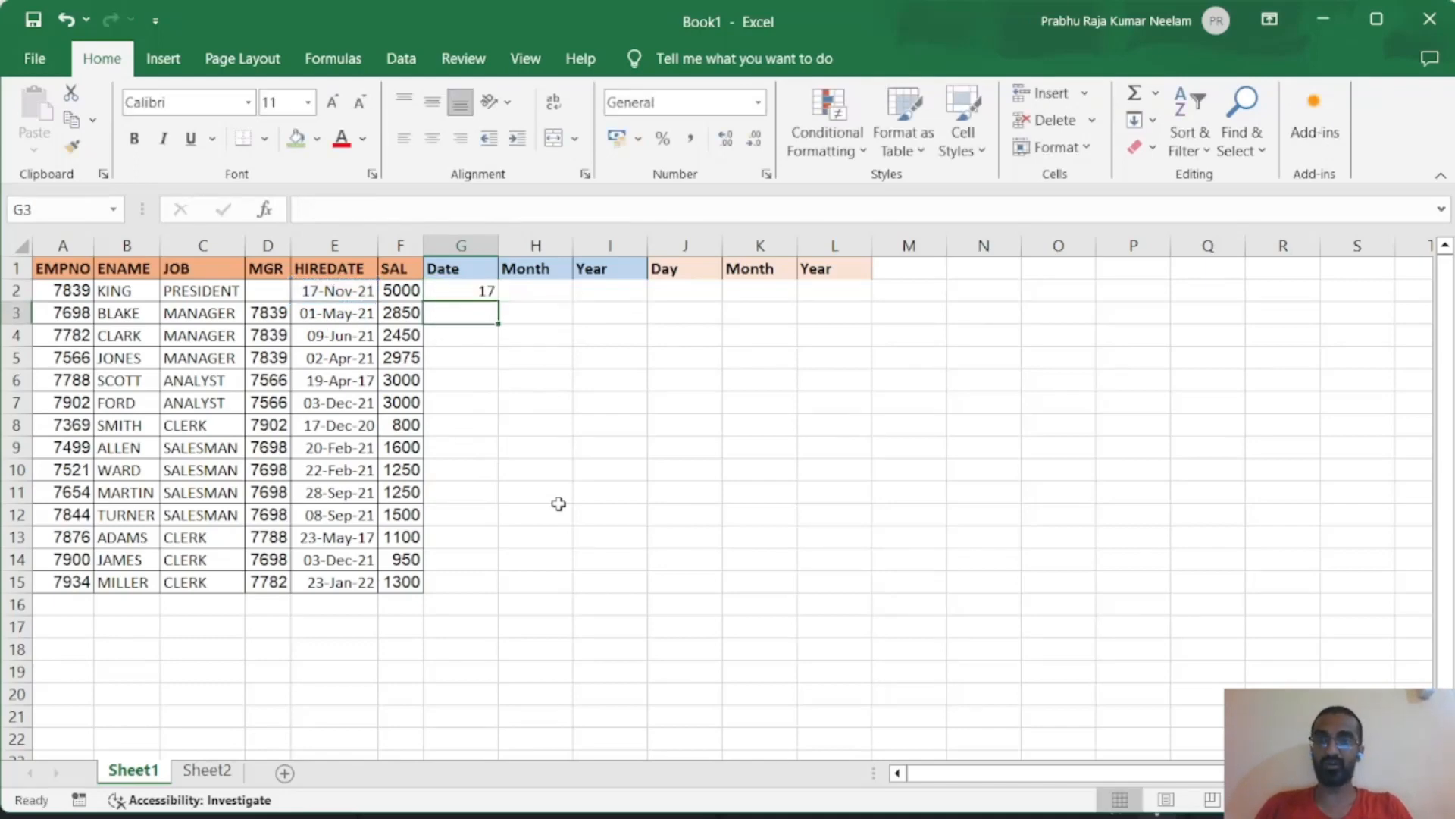
Fill the DAY formula from G2 down the Date column to G15.
click(453, 297)
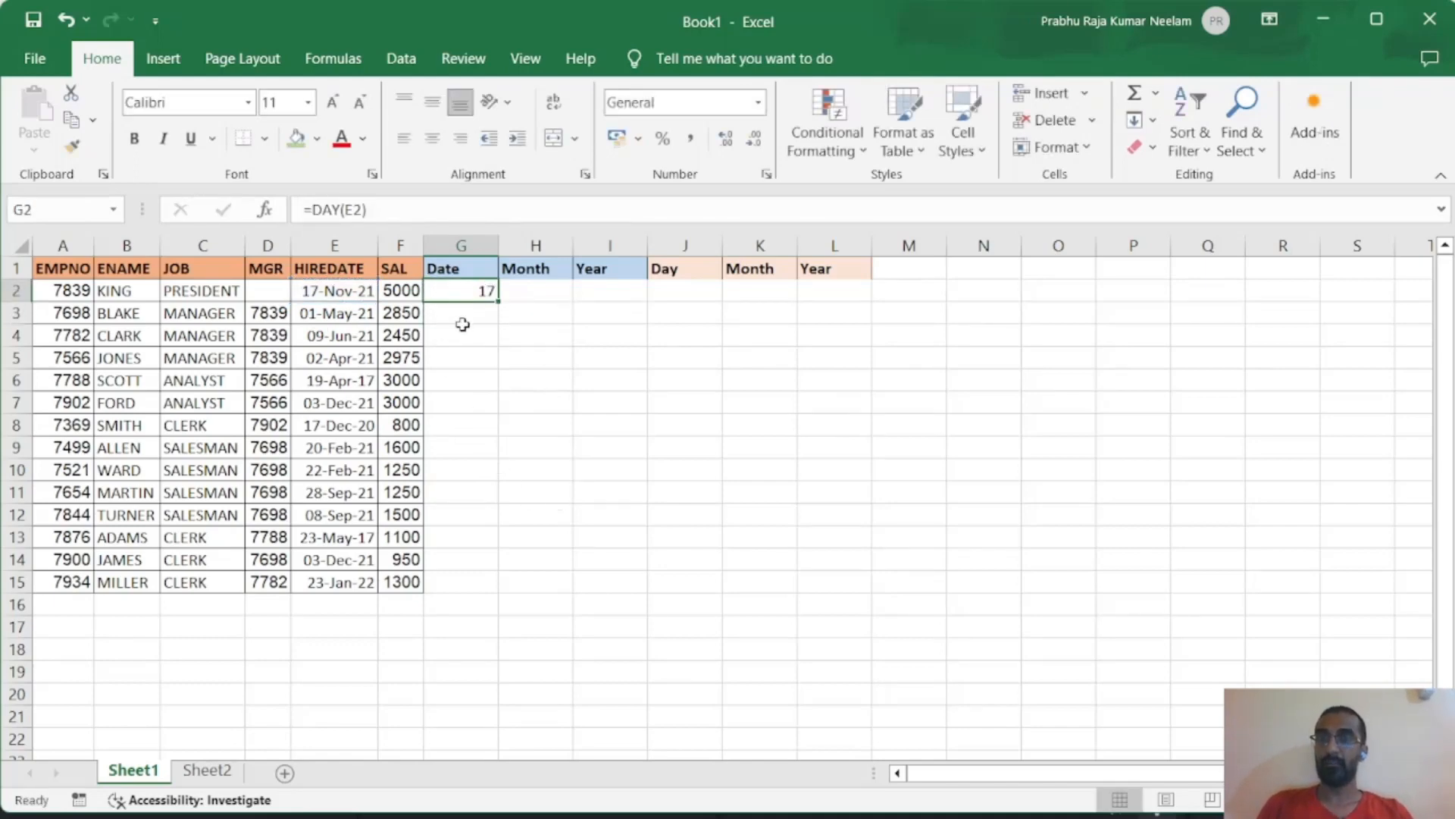
click(463, 312)
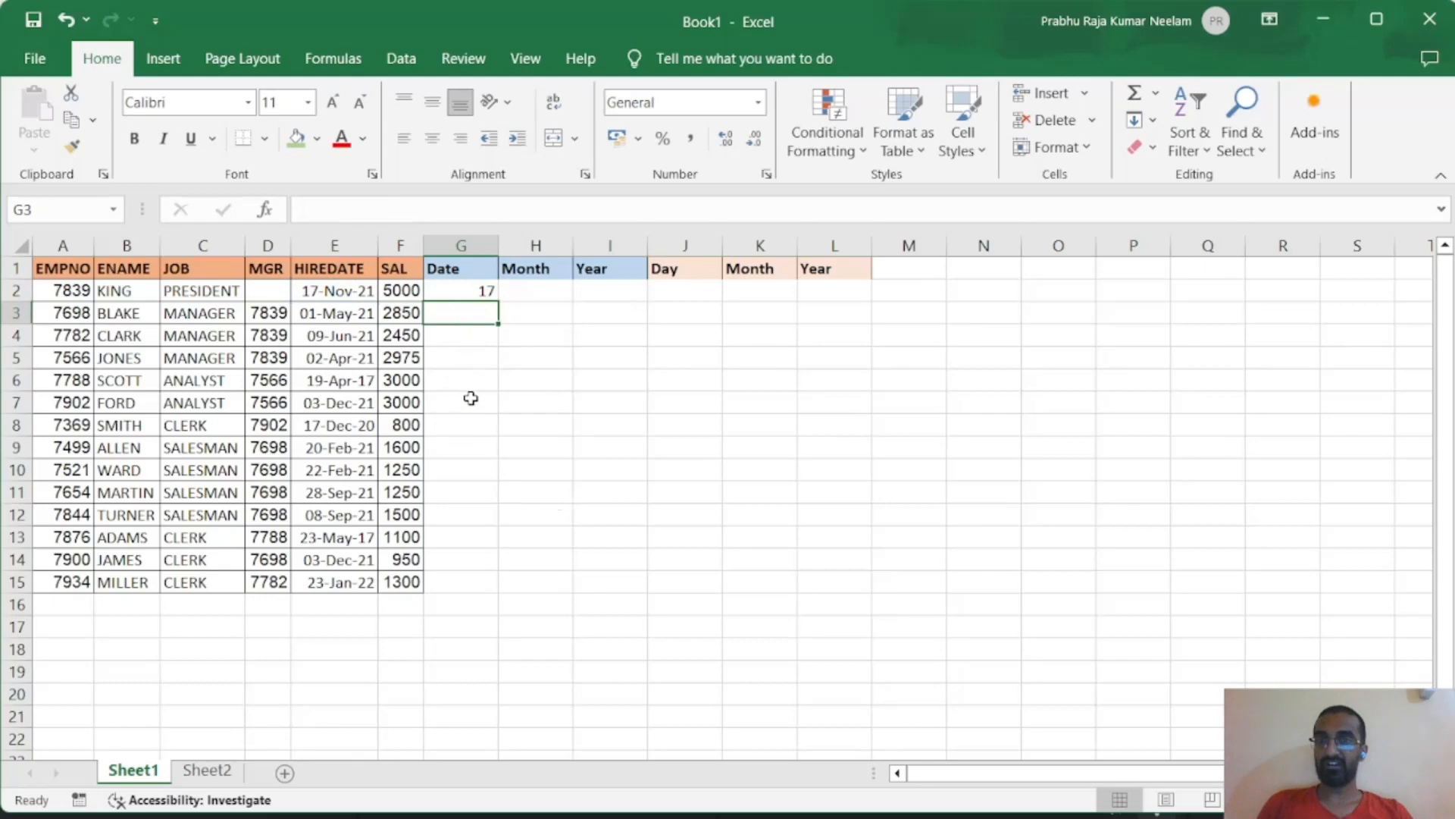
click(477, 291)
drag(498, 302, 502, 593)
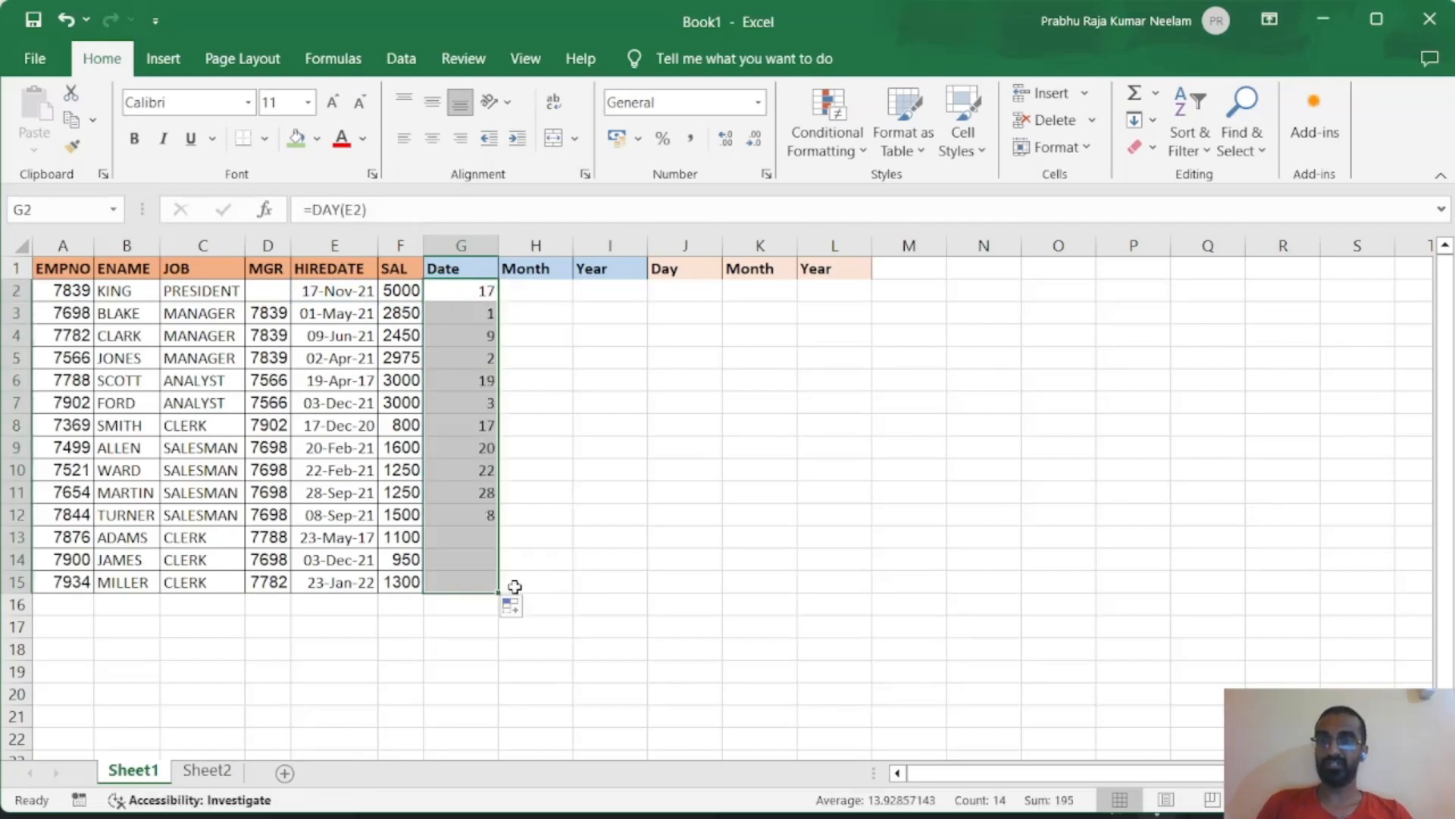
click(595, 643)
Enter the formula =MONTH(E2) in H2 to extract the month number from the first hire date.
click(521, 288)
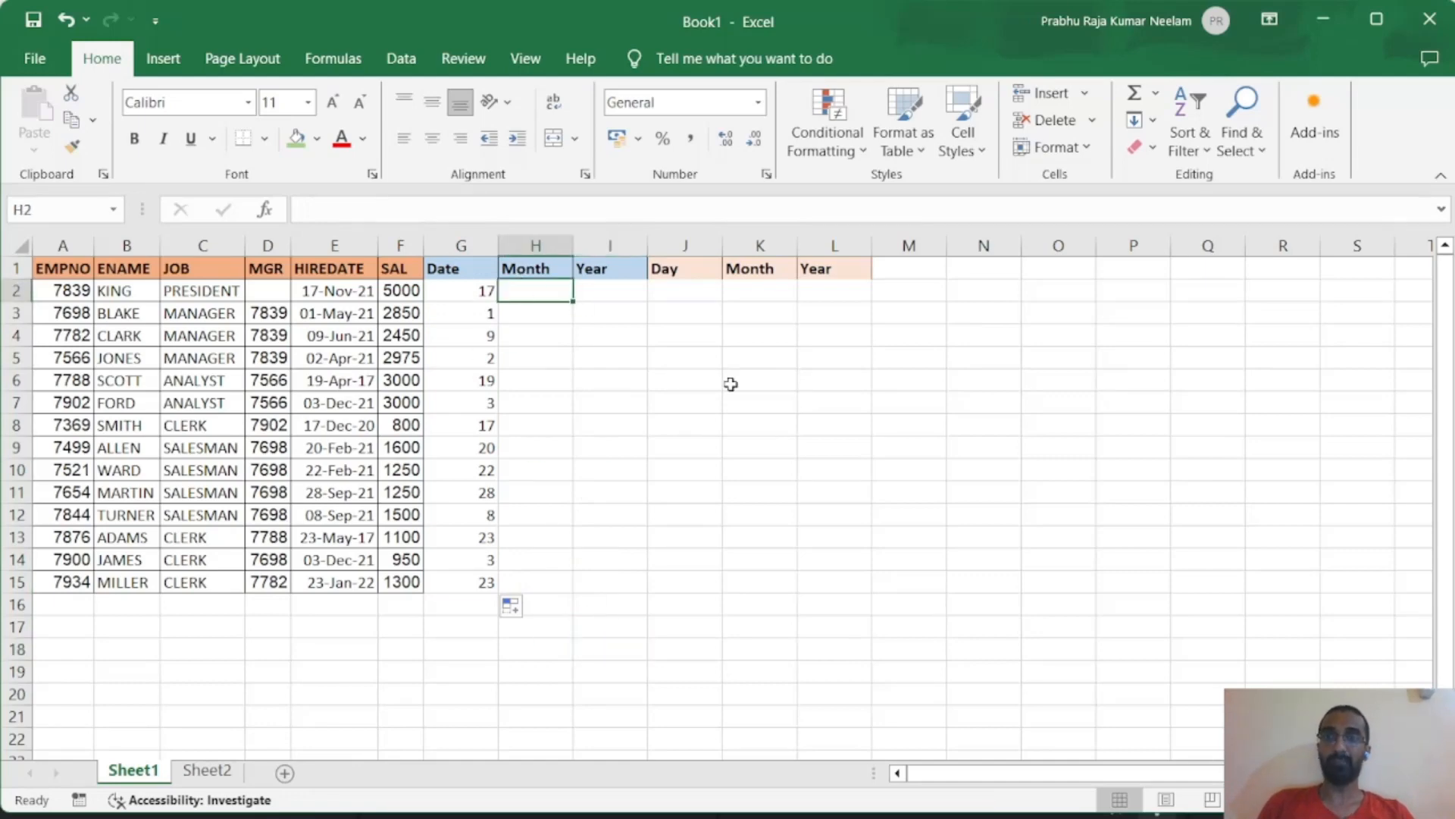
text(=)
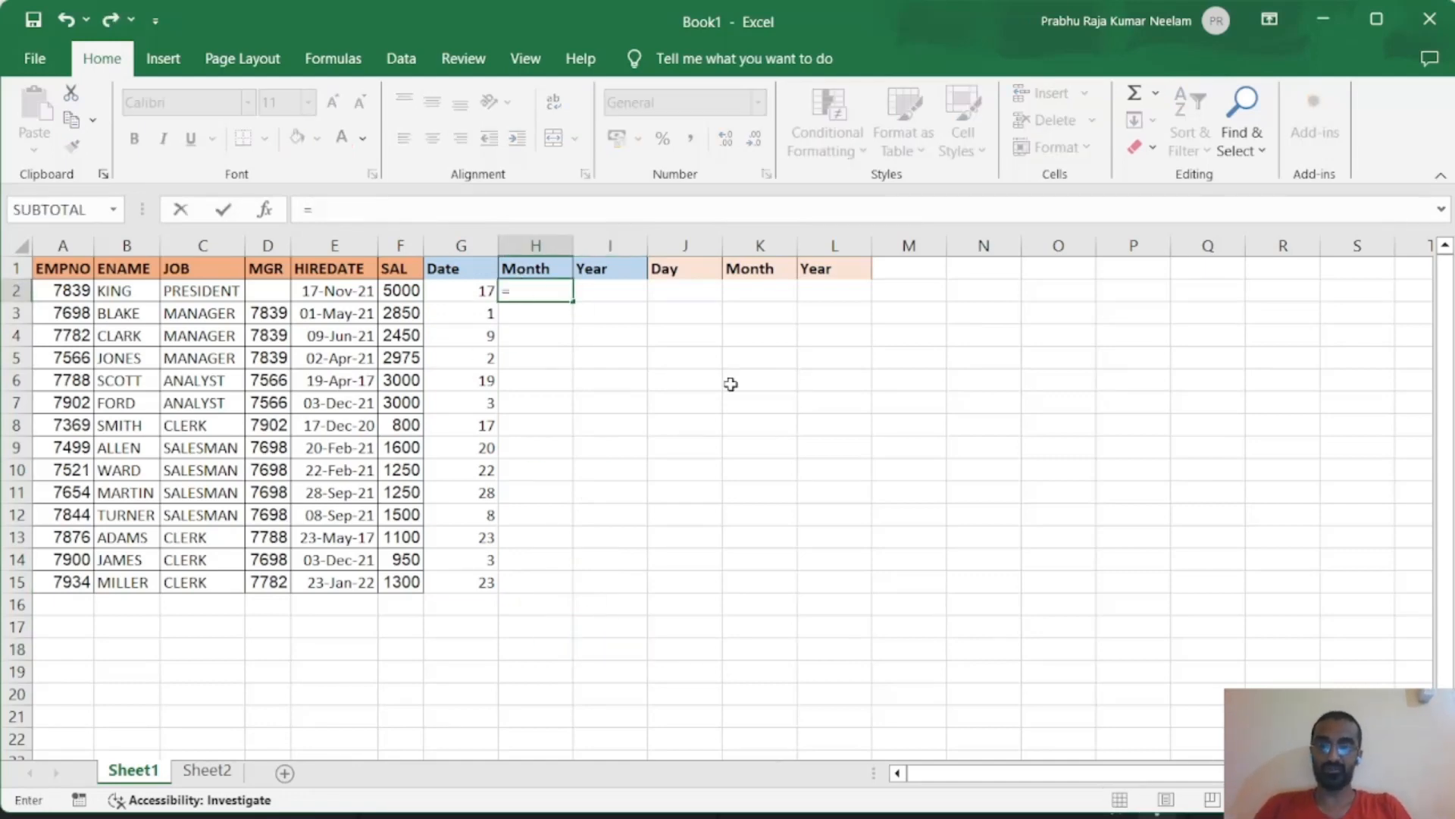
text(MONTH()
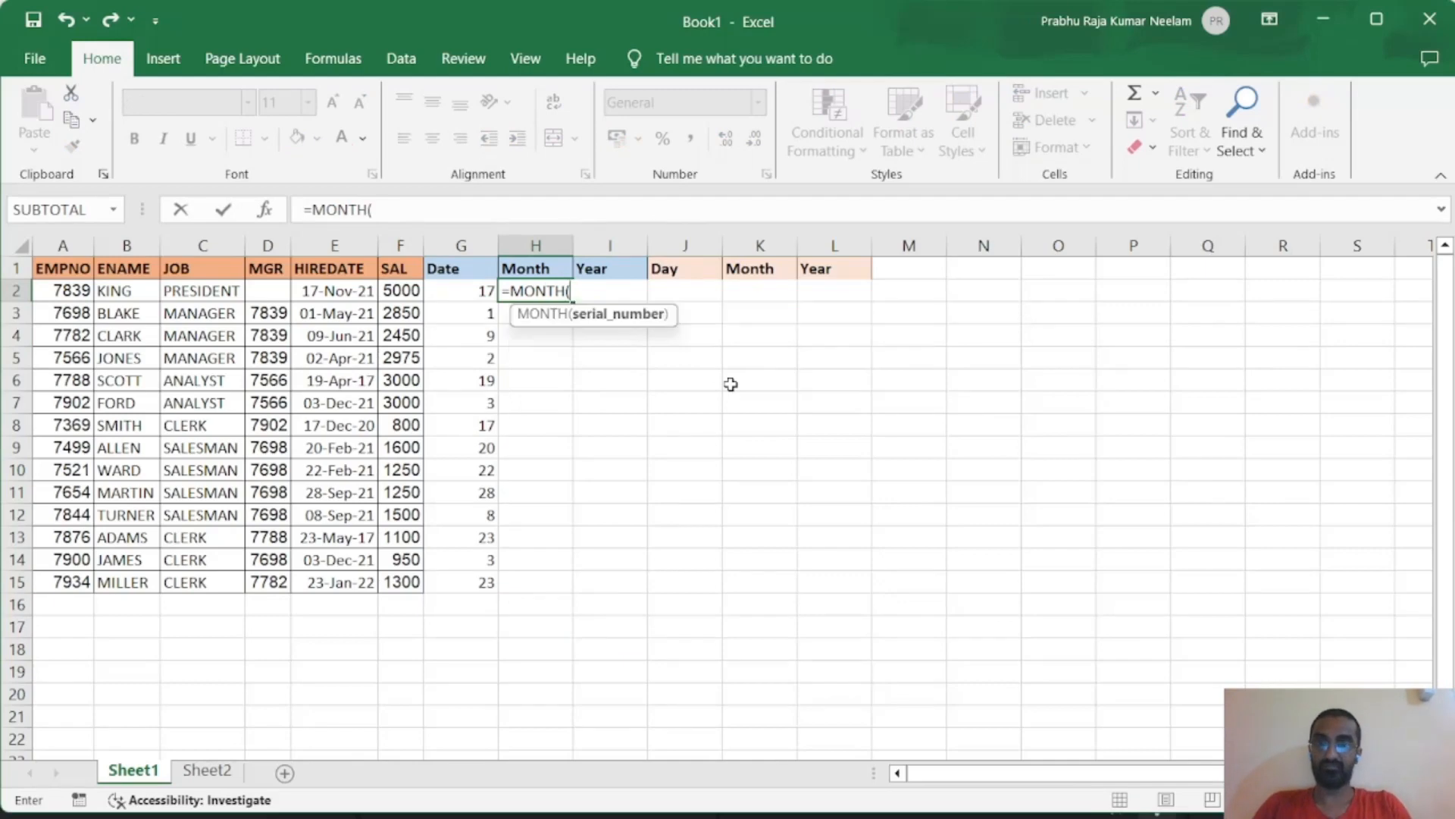
click(324, 292)
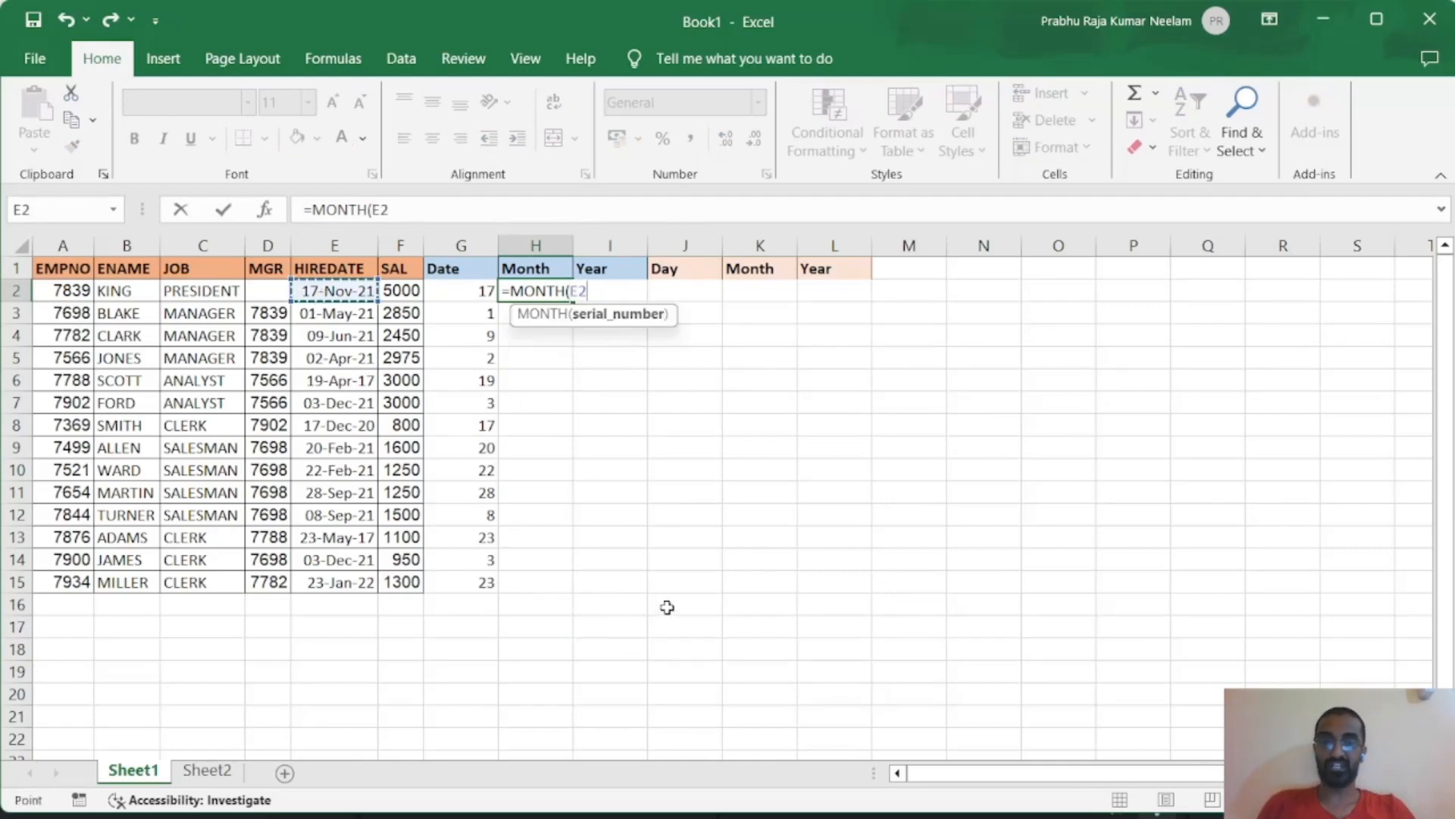
text())
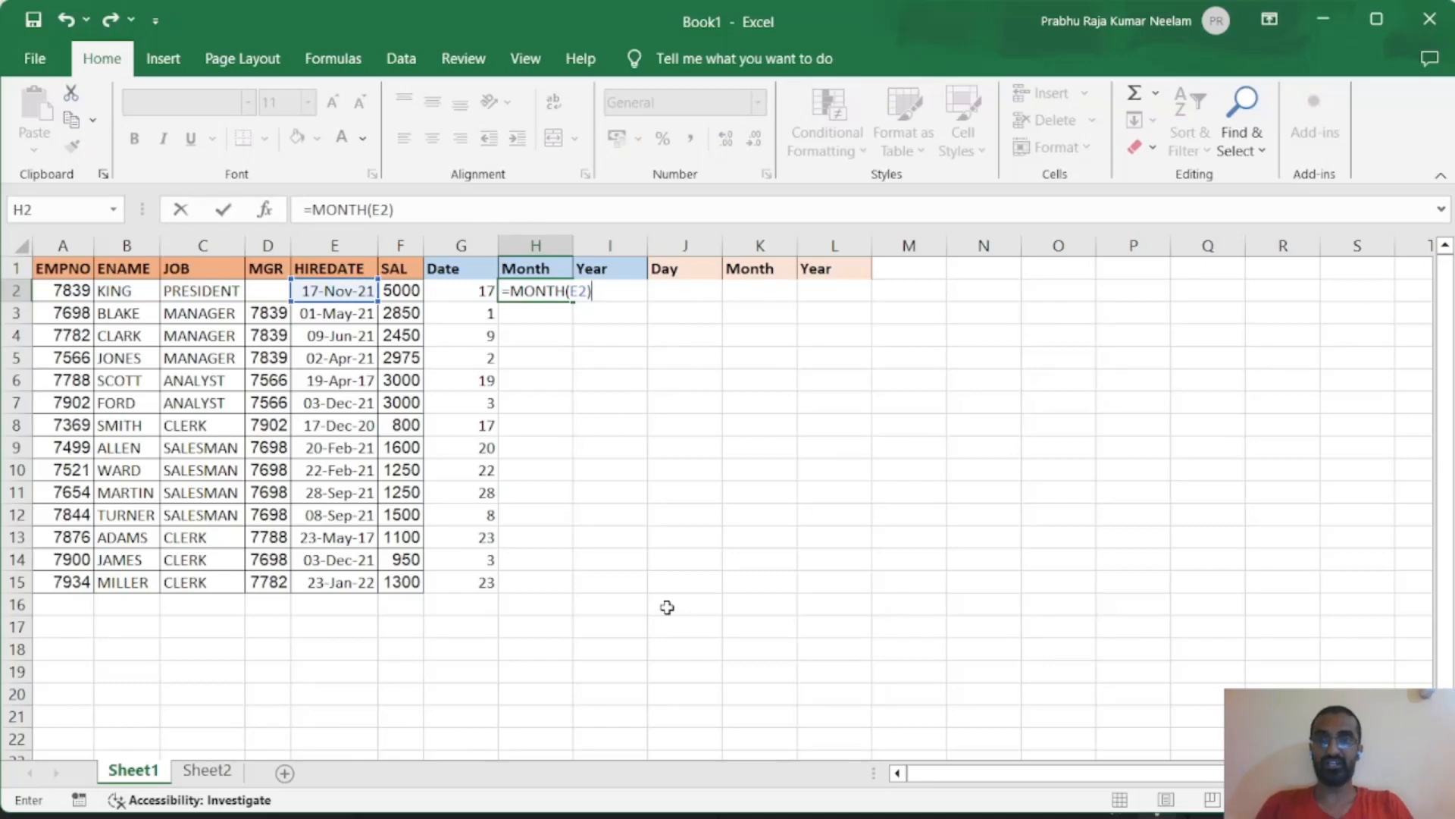
key(Return)
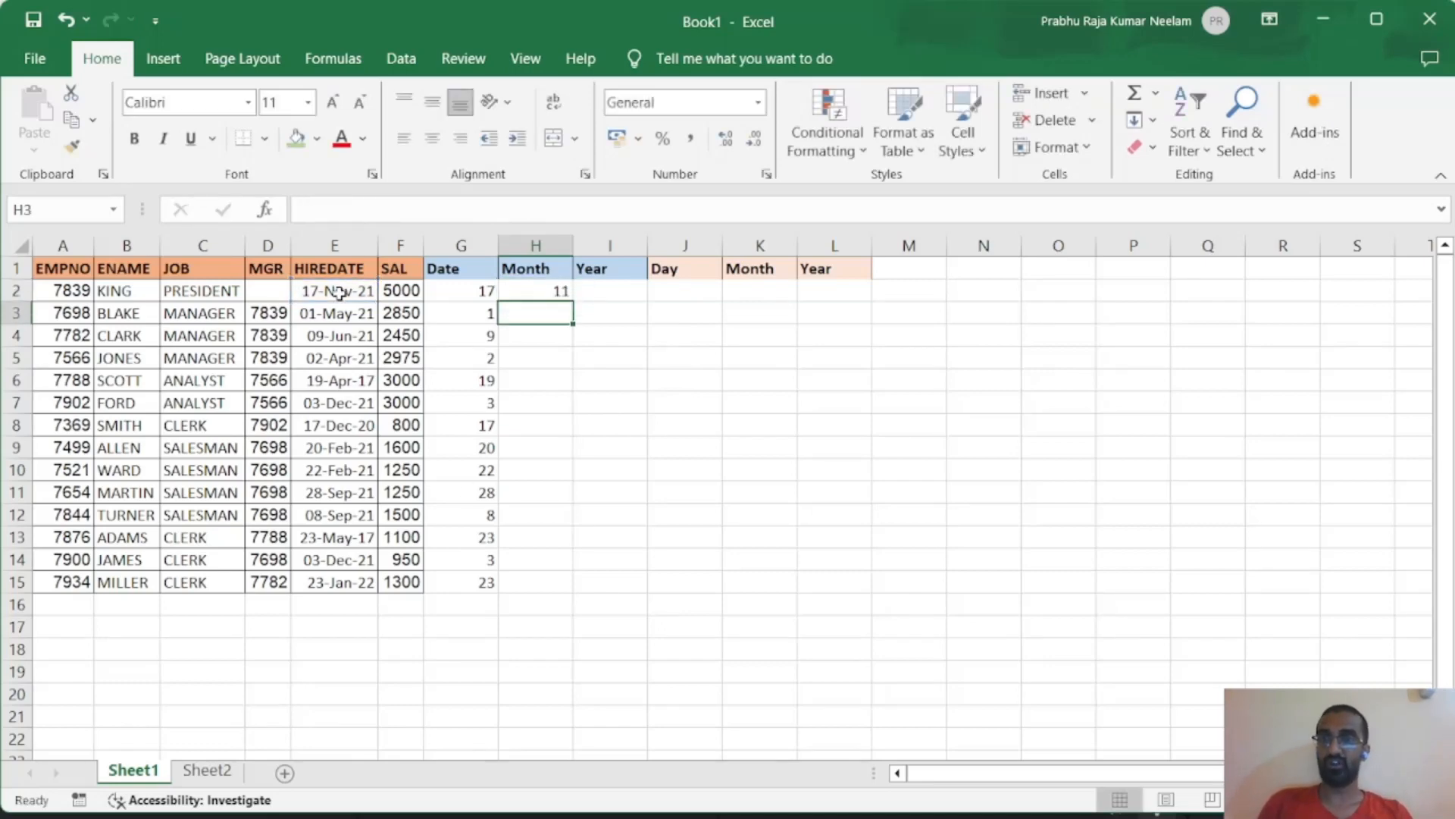
Fill the MONTH formula from H2 down to H15 and check the copied formula in H3.
click(555, 288)
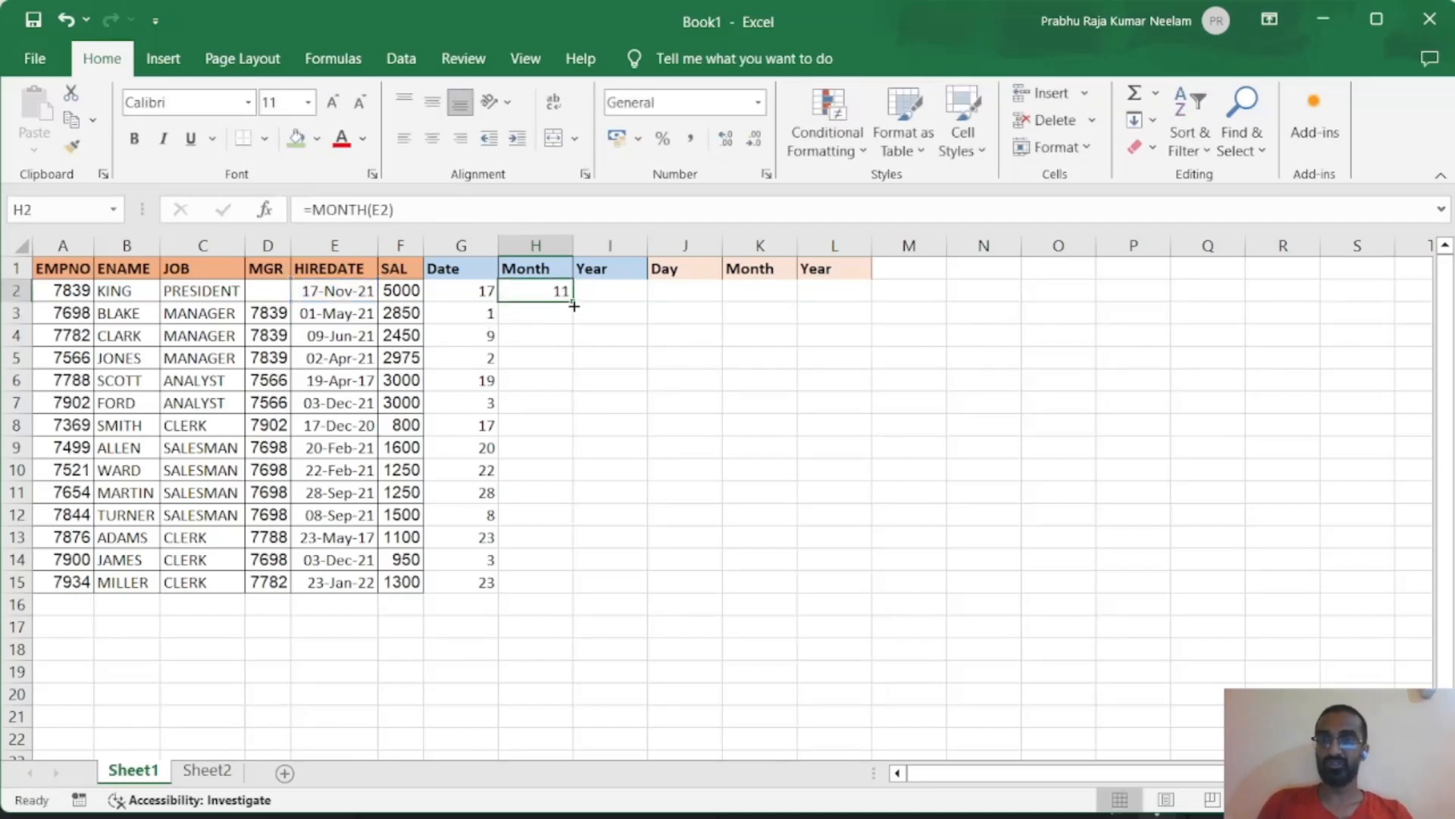
drag(574, 305, 573, 594)
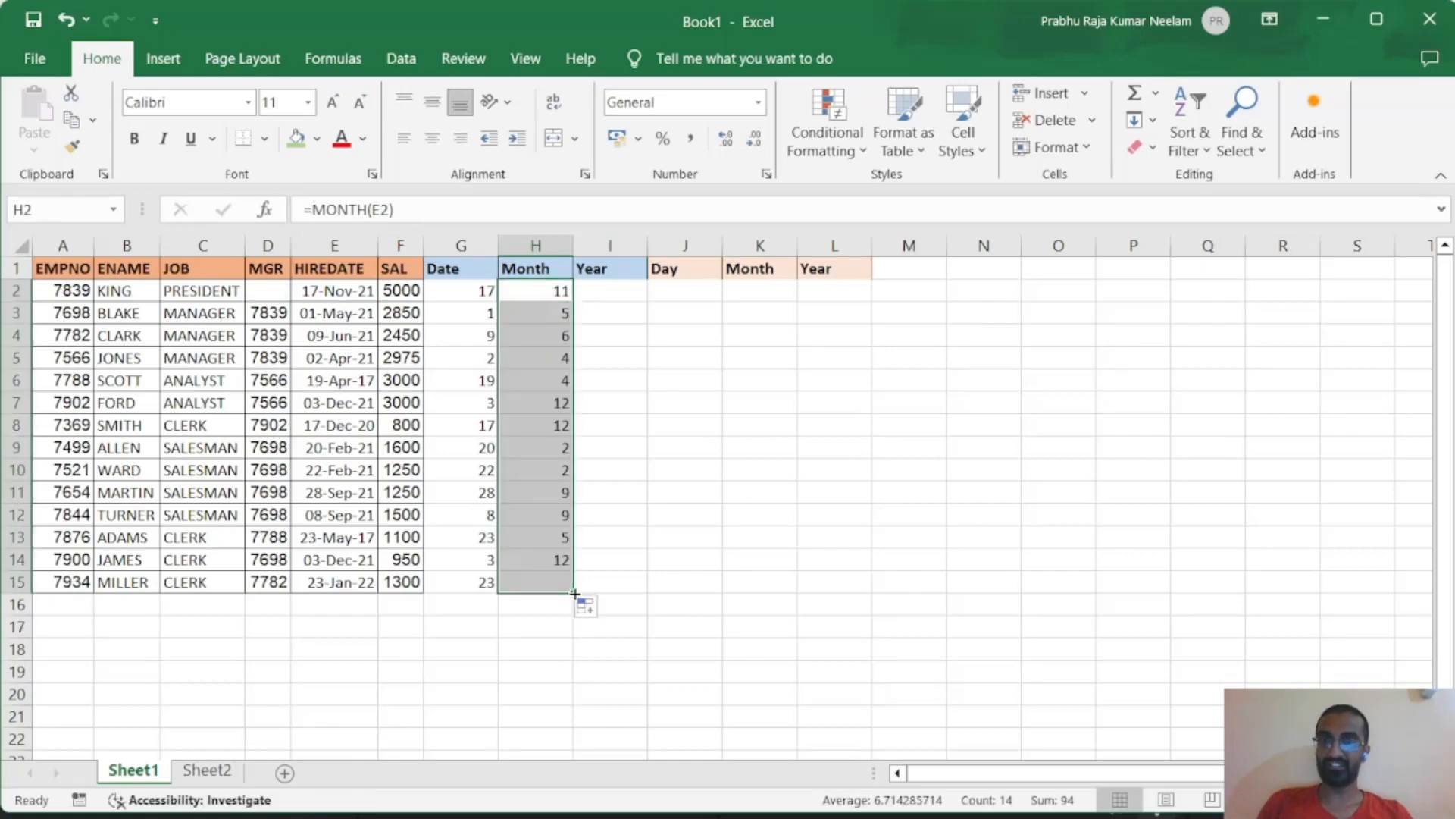
click(563, 670)
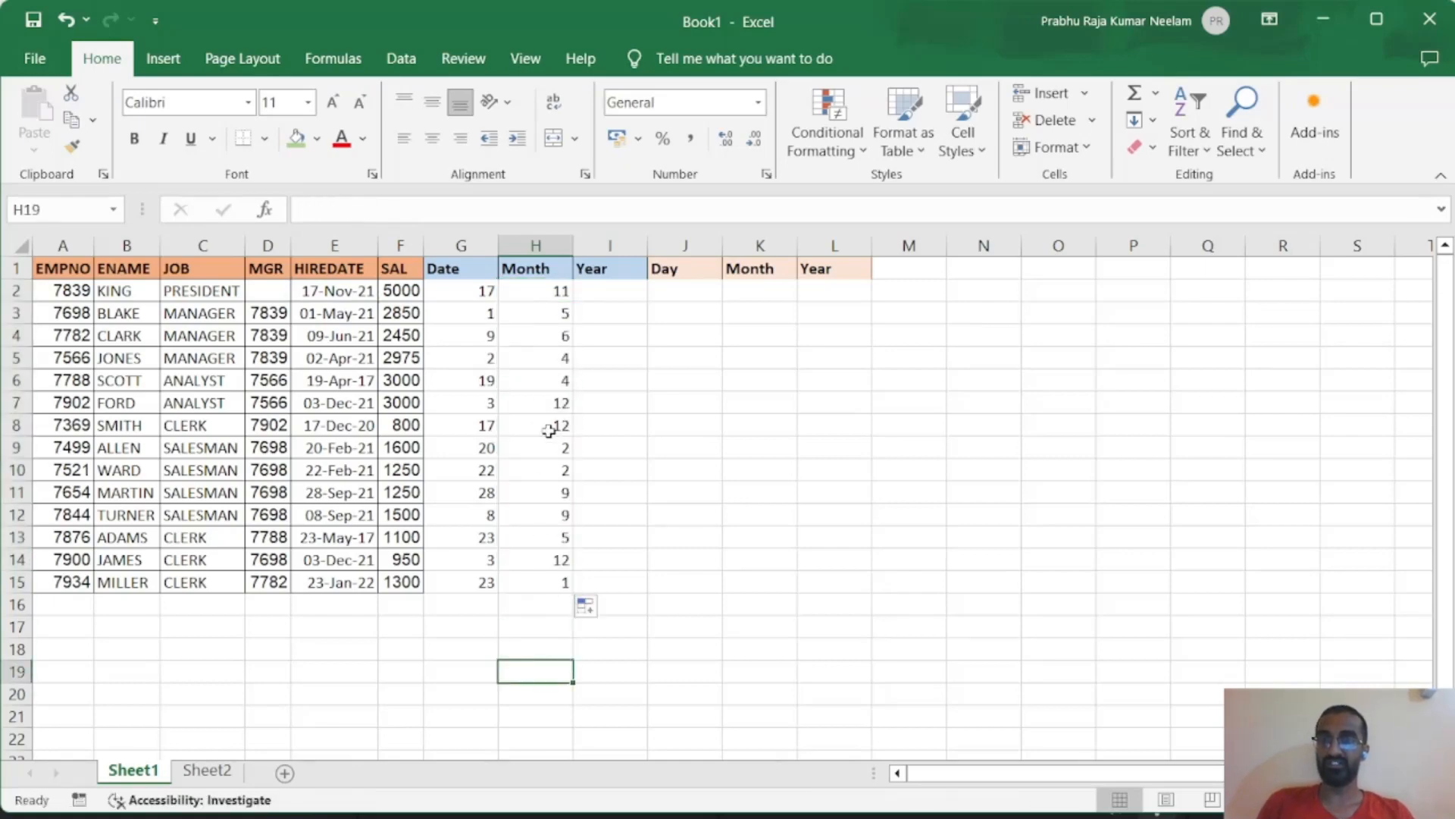
click(560, 310)
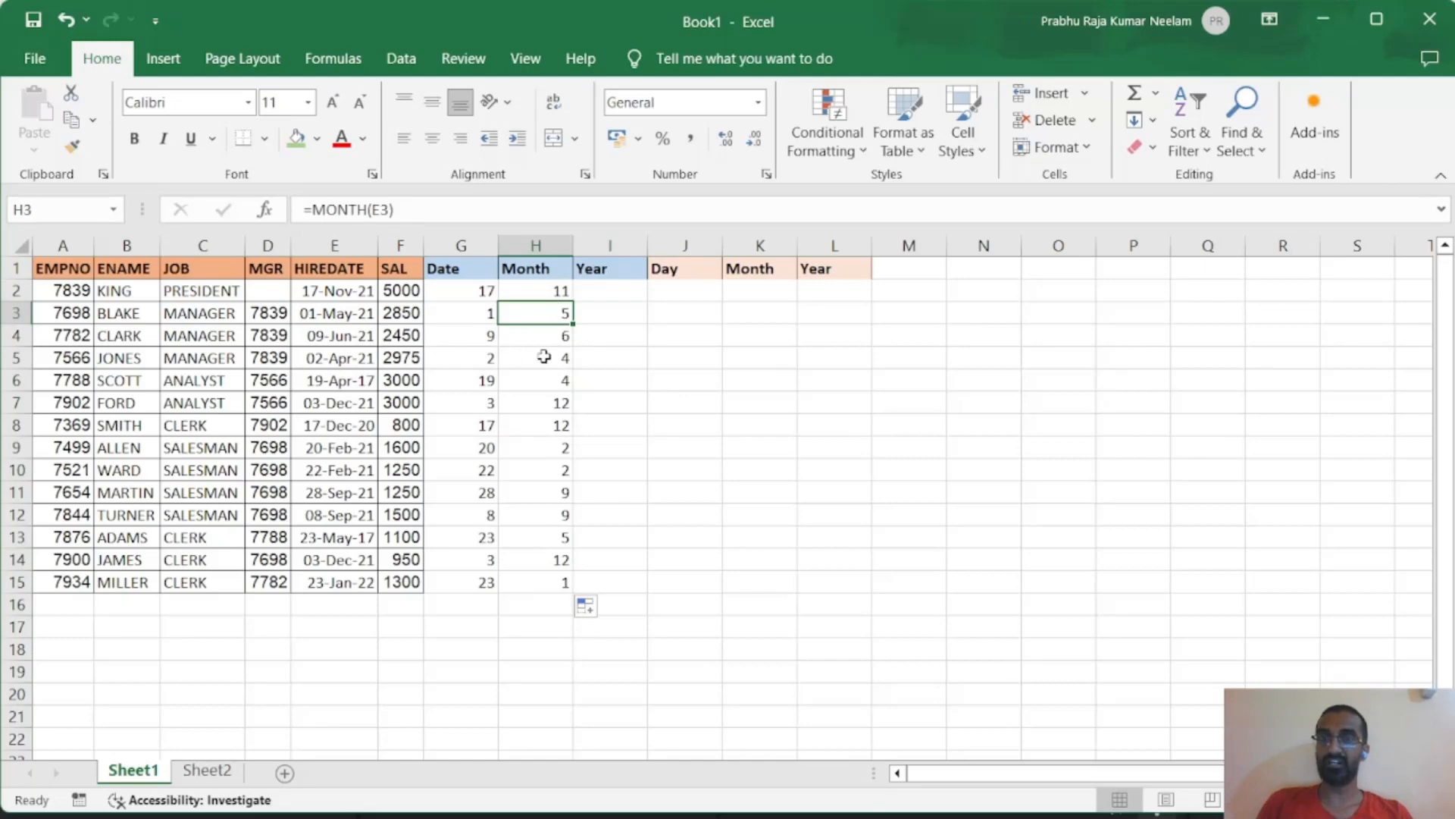
Enter the formula =YEAR(E2) in I2 and fill it down the Year column to I15.
click(617, 290)
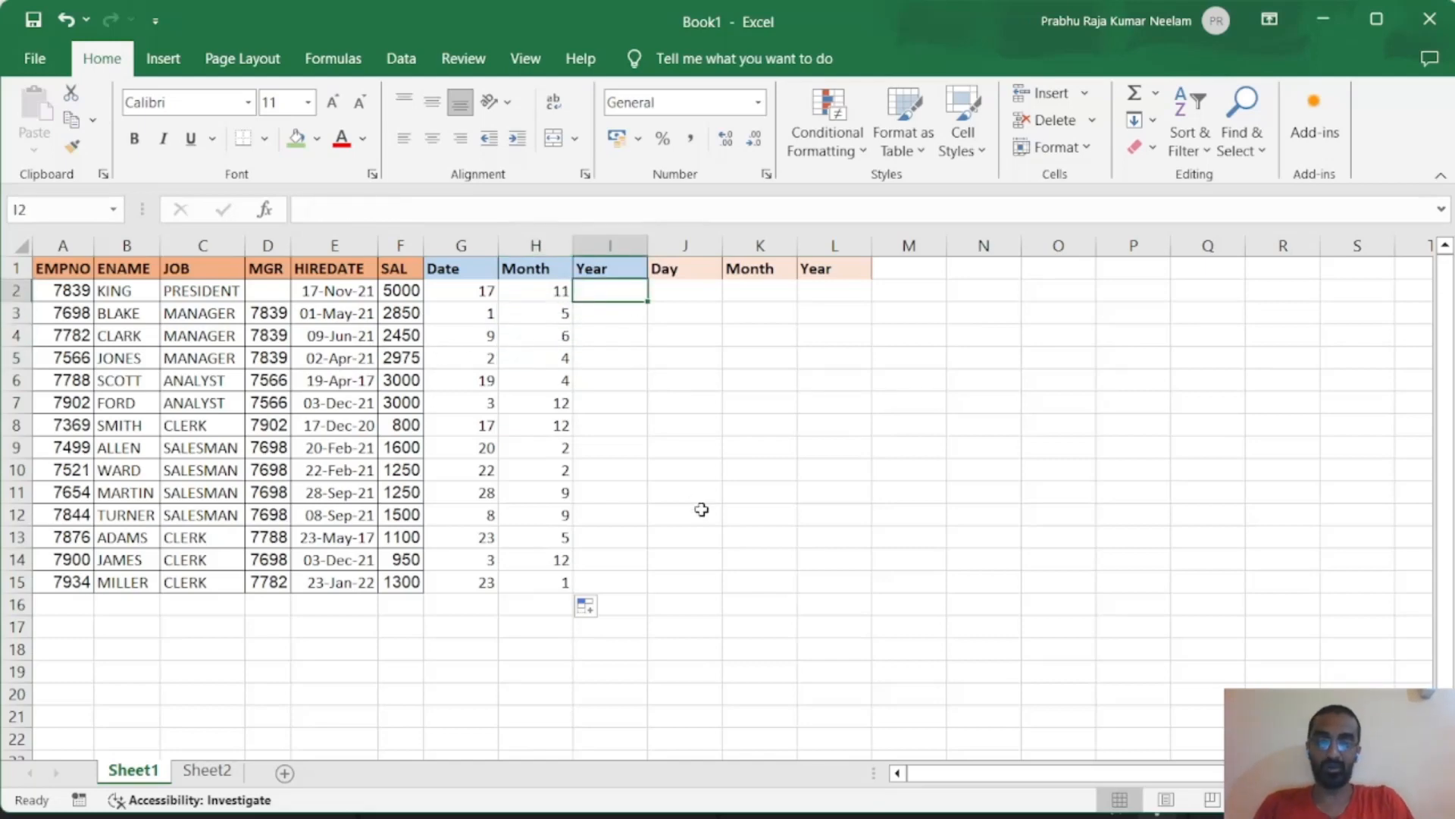
text(=YEA)
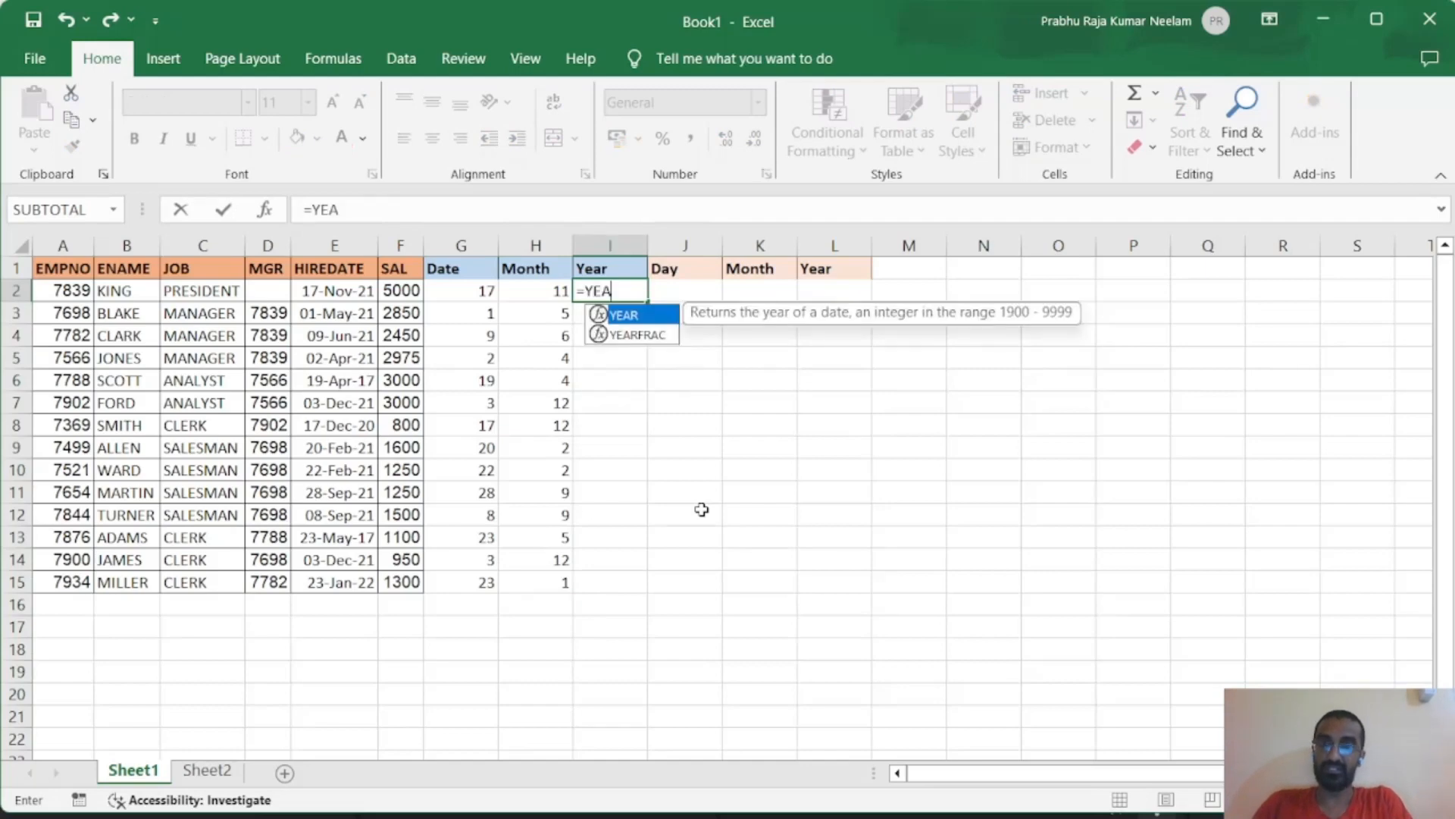
text(R()
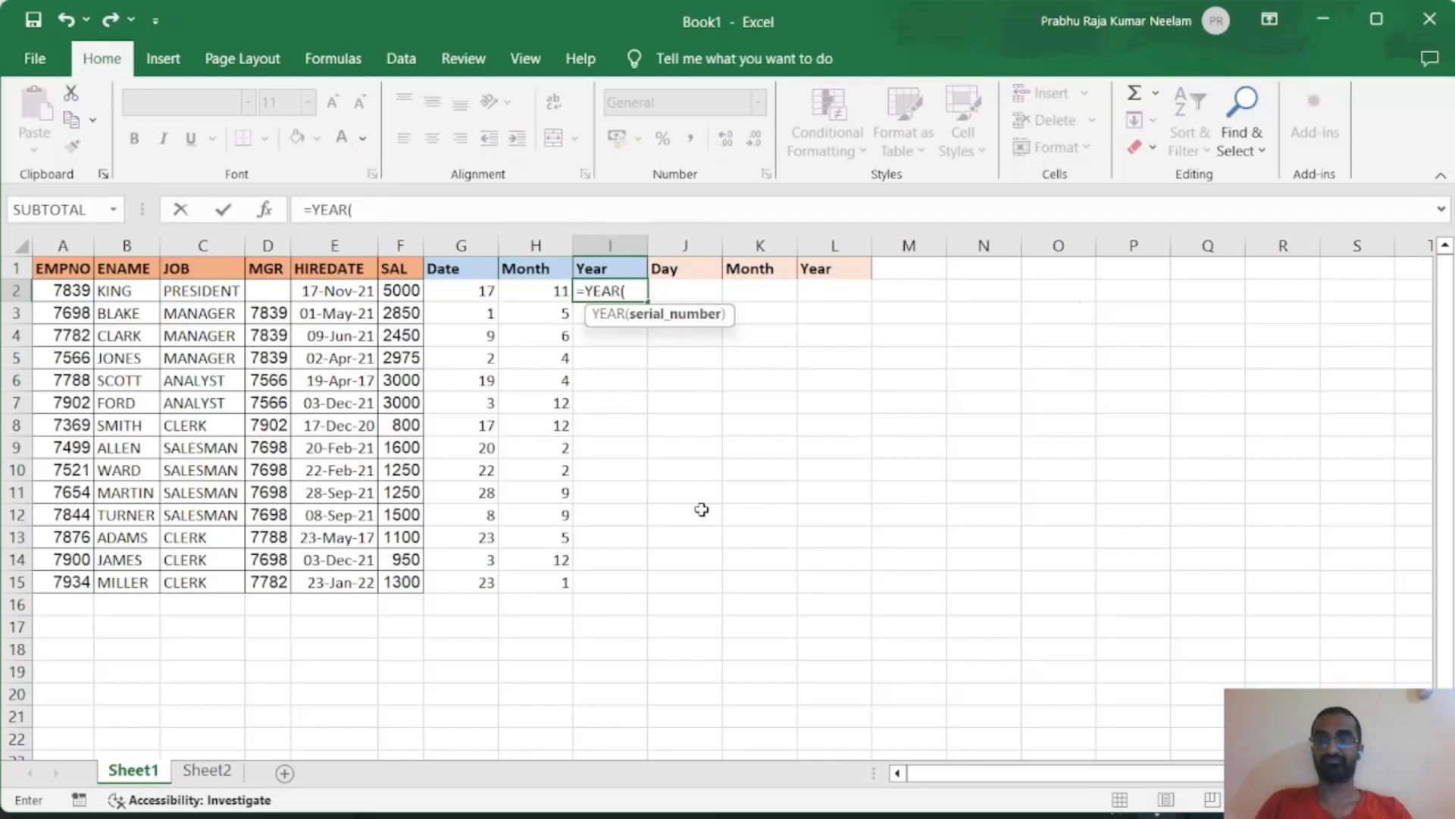
click(345, 291)
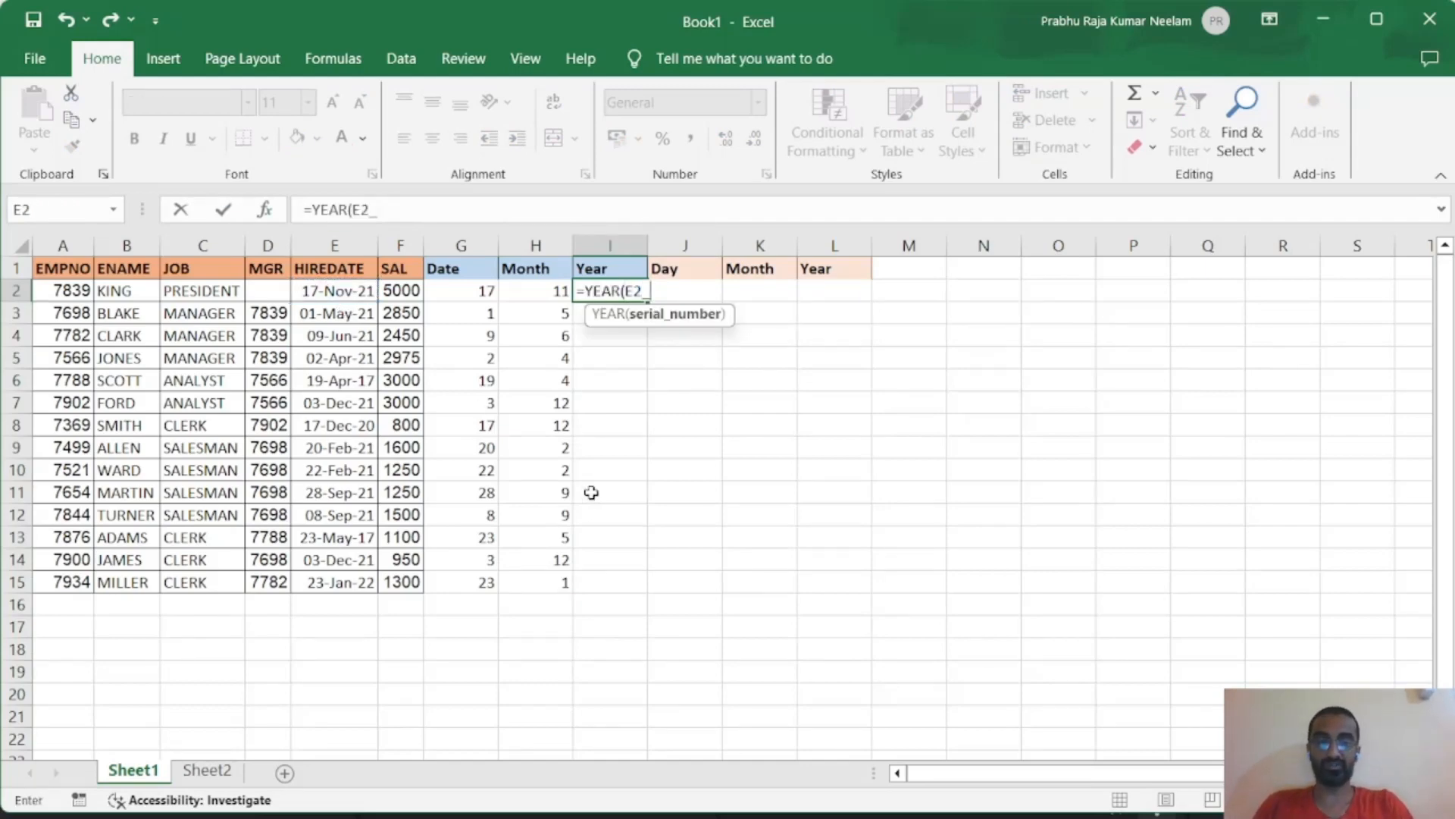
text())
key(Return)
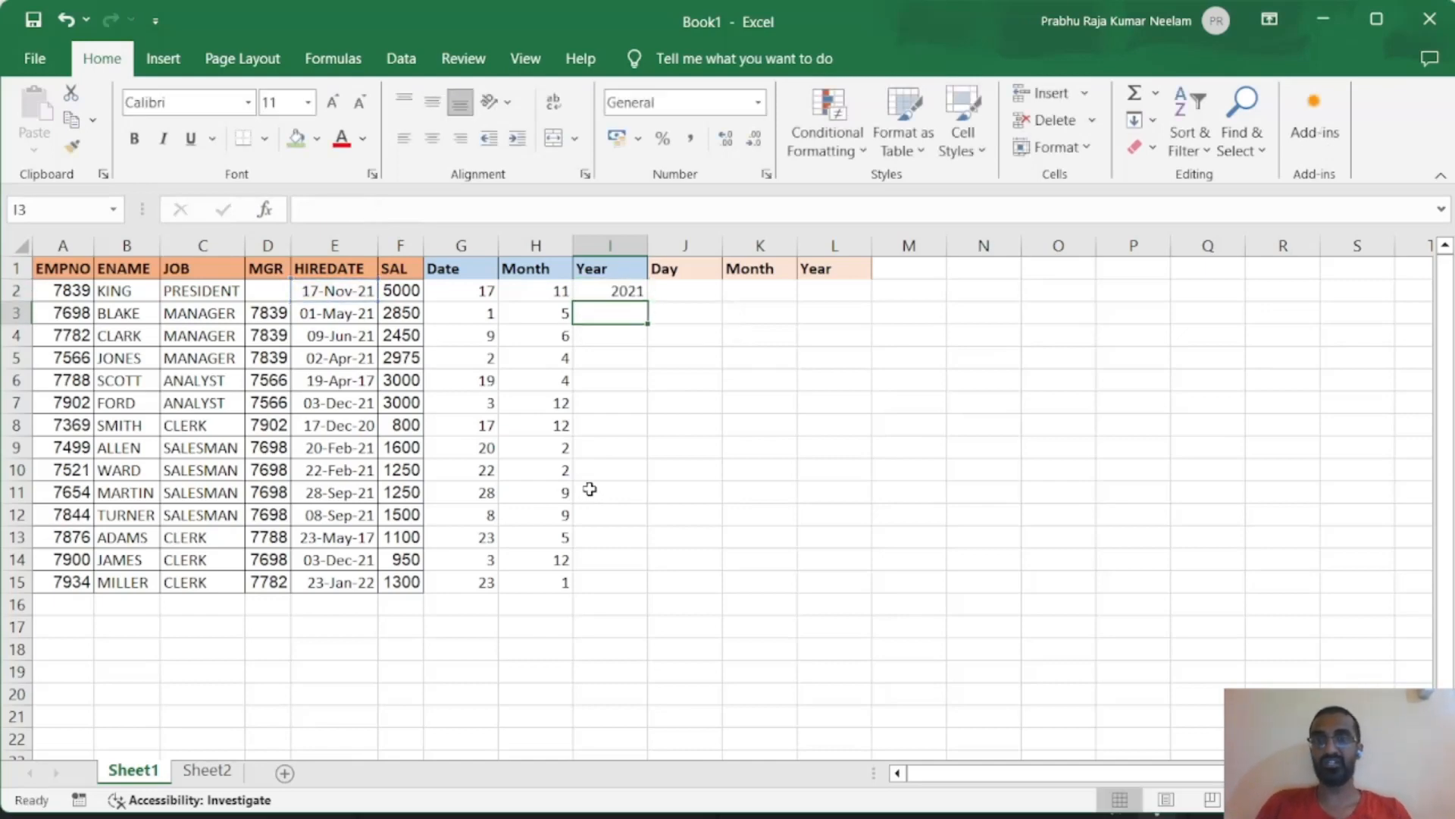
click(603, 294)
drag(647, 305, 627, 599)
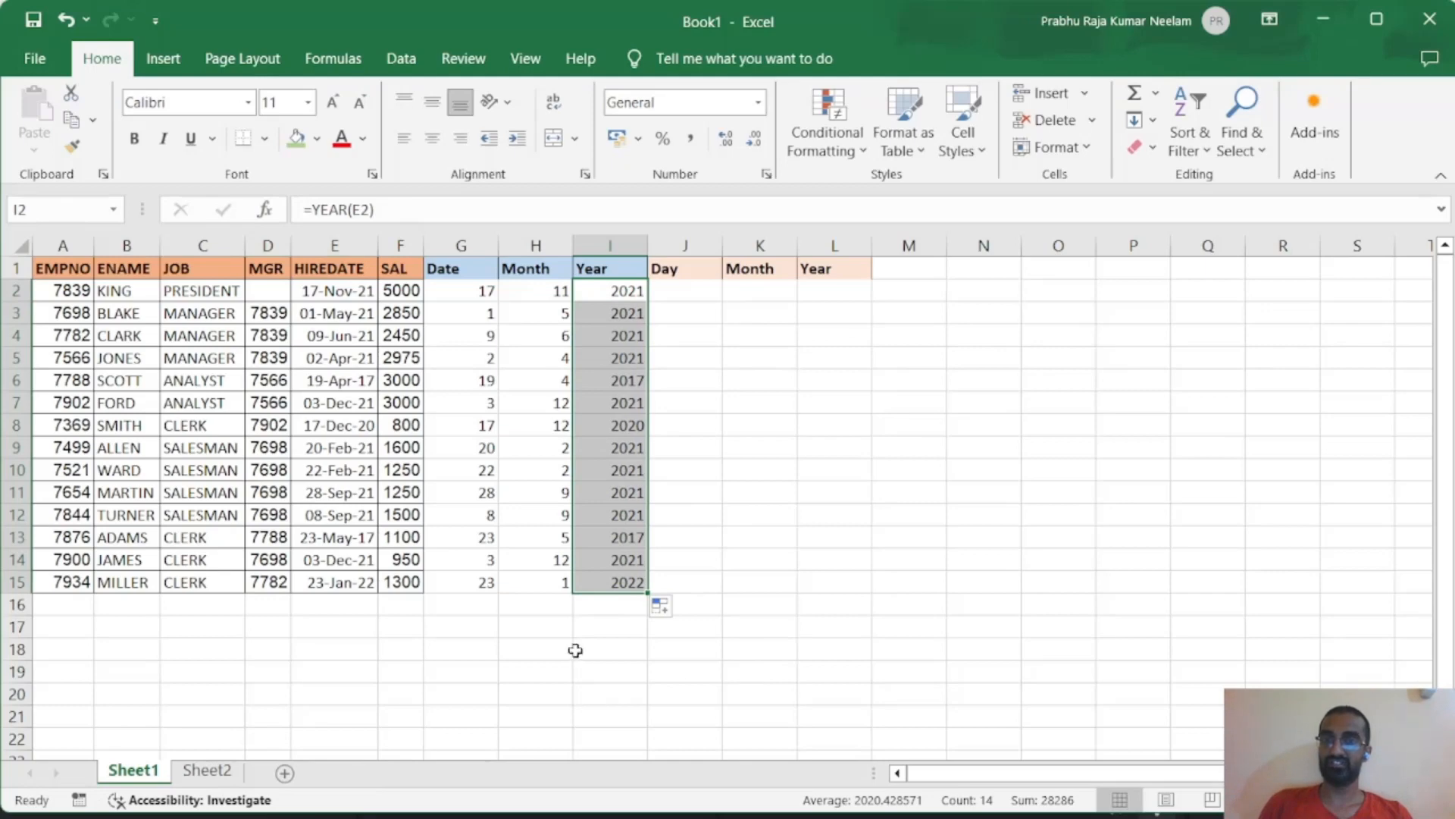
Enter the formula =TEXT(E2,"ddd") in J2 to extract the abbreviated weekday name from the first hire date.
click(695, 295)
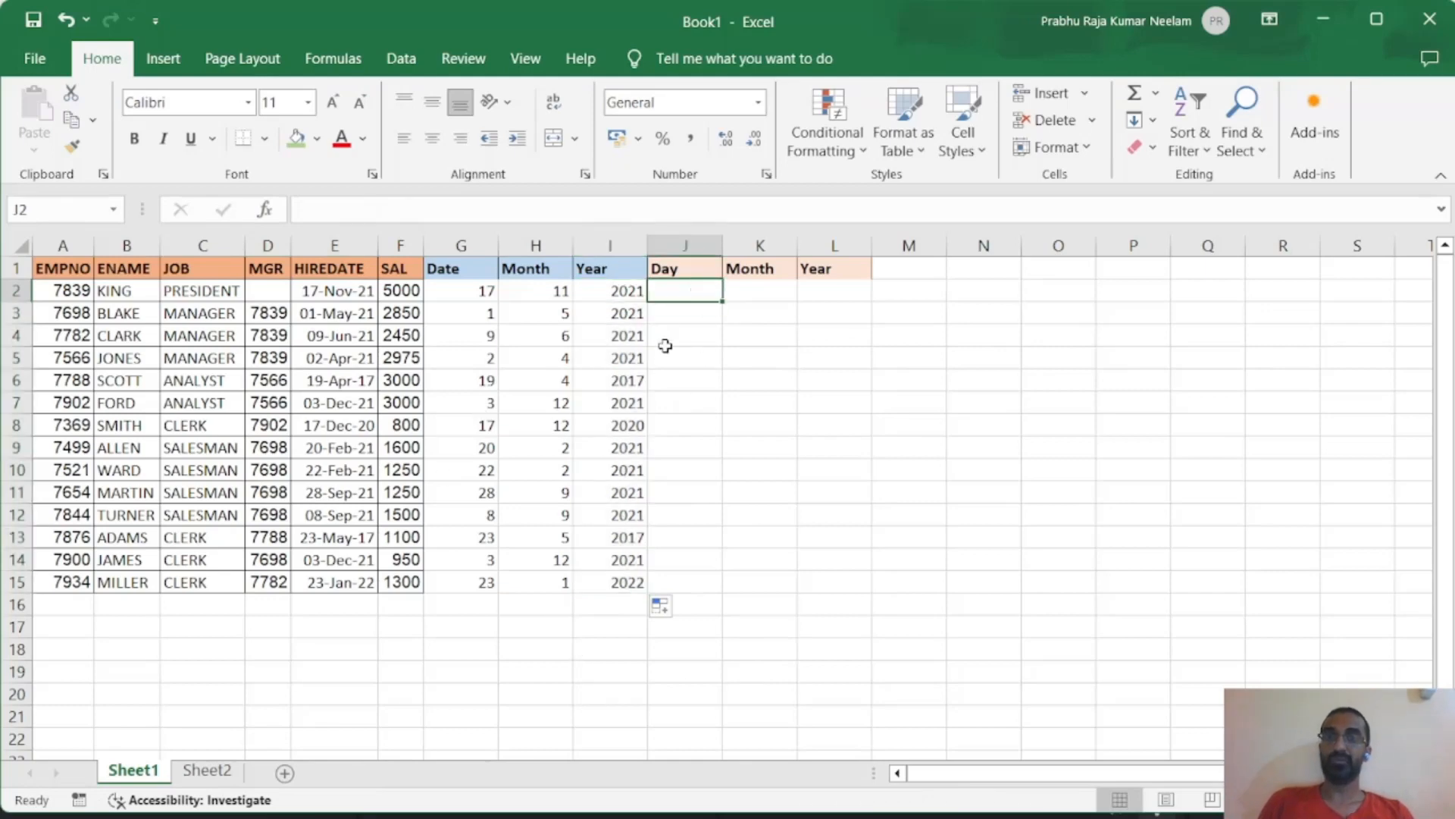
click(334, 292)
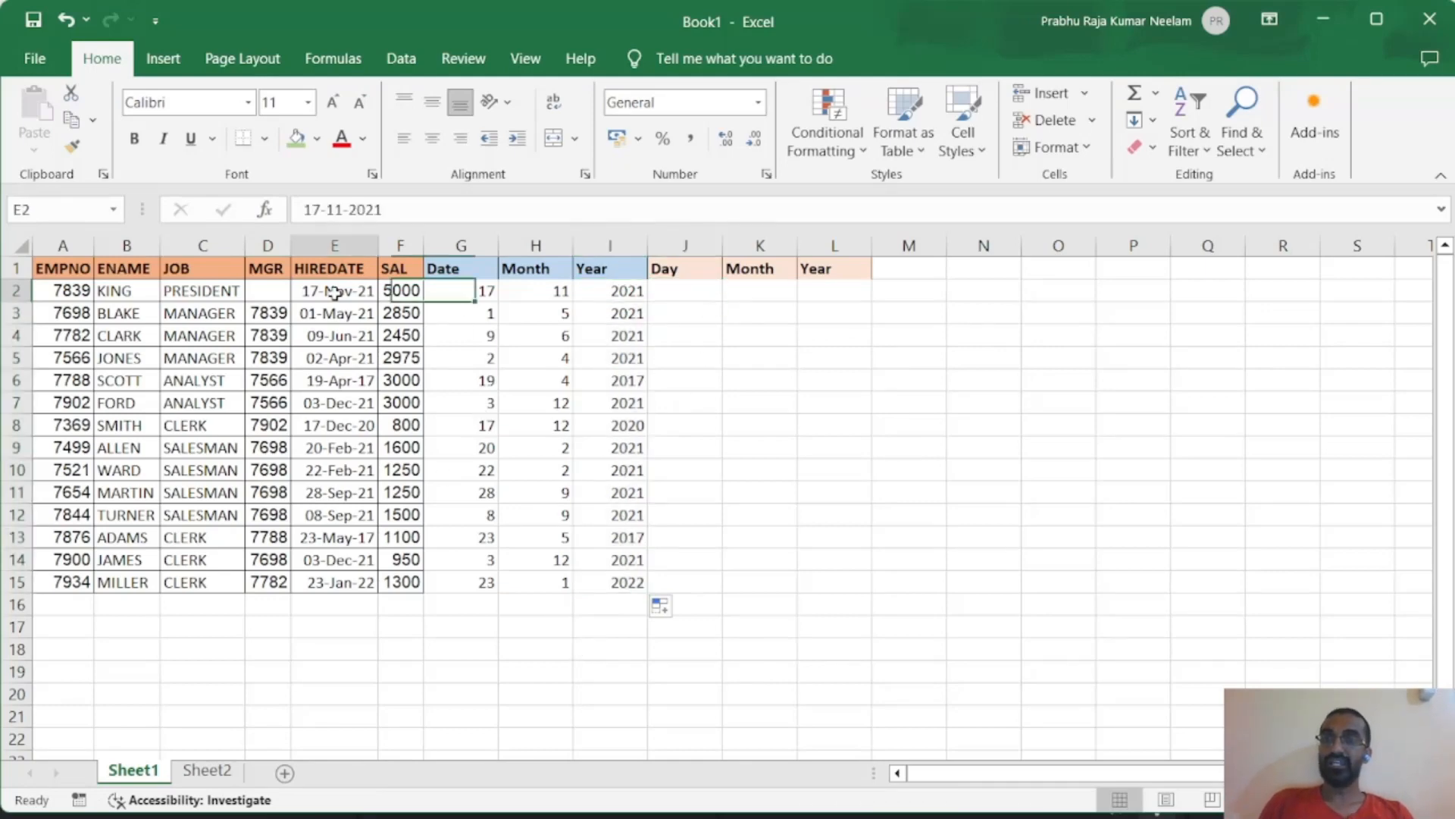
click(685, 287)
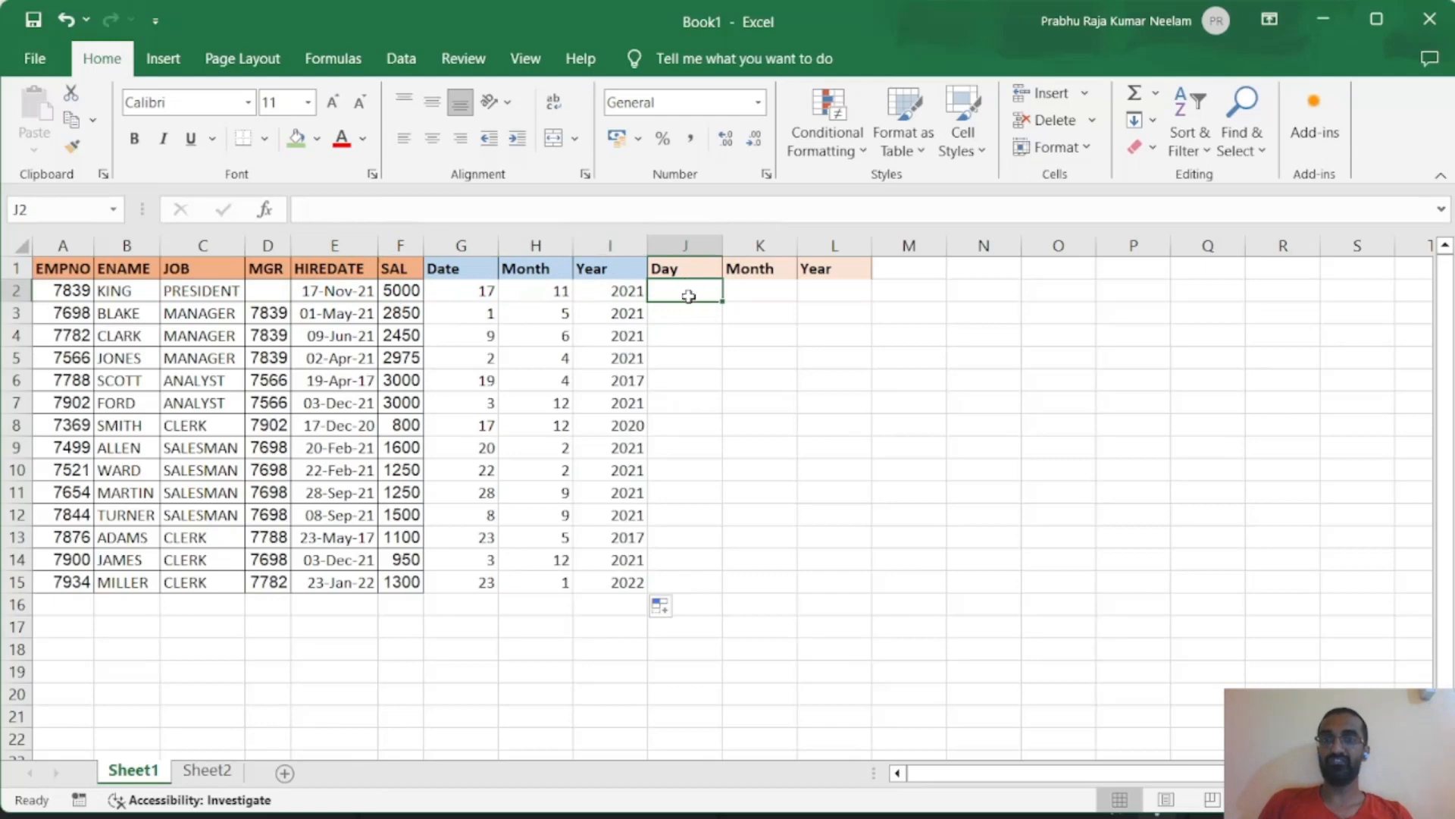
click(343, 292)
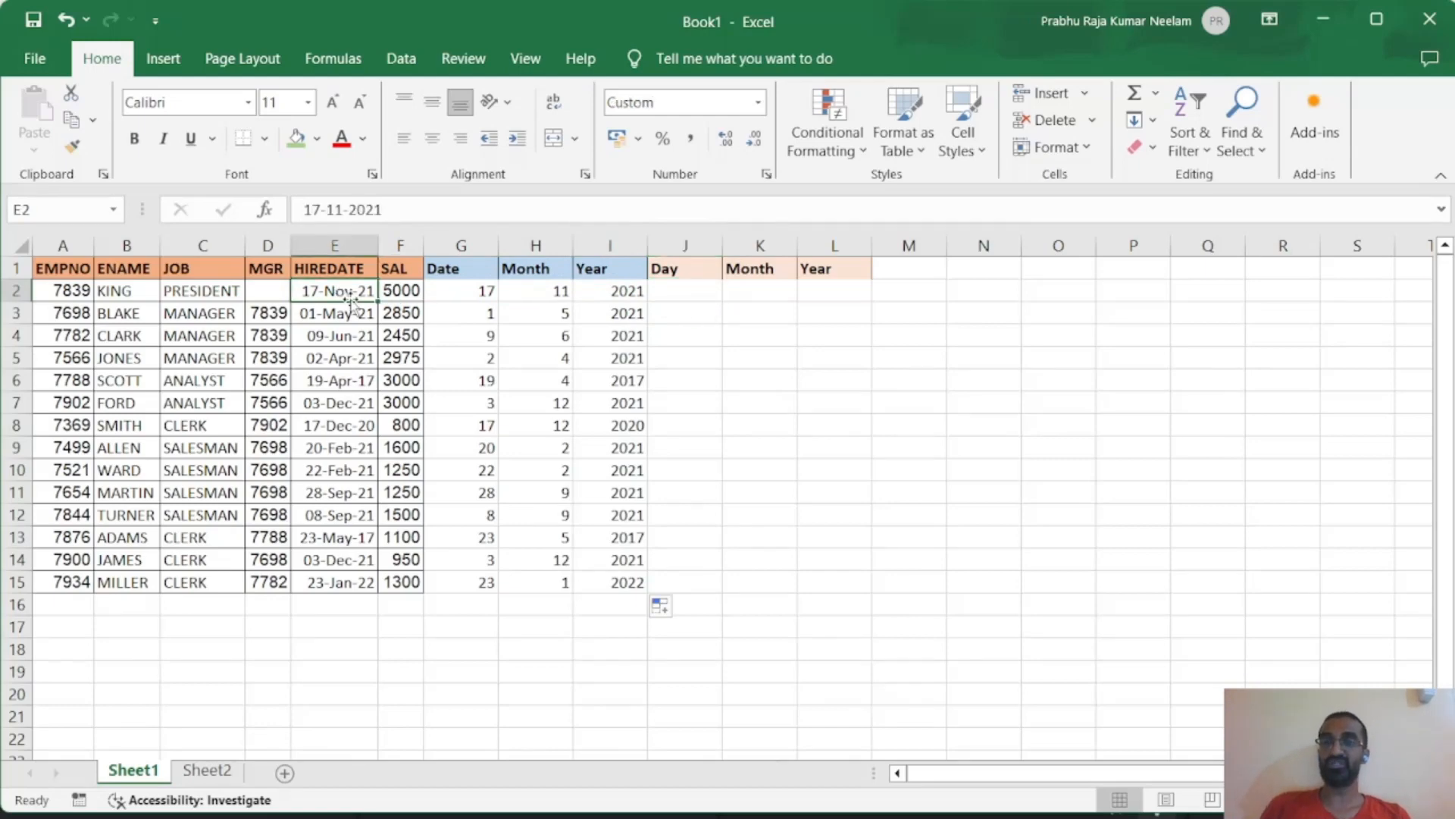
click(688, 296)
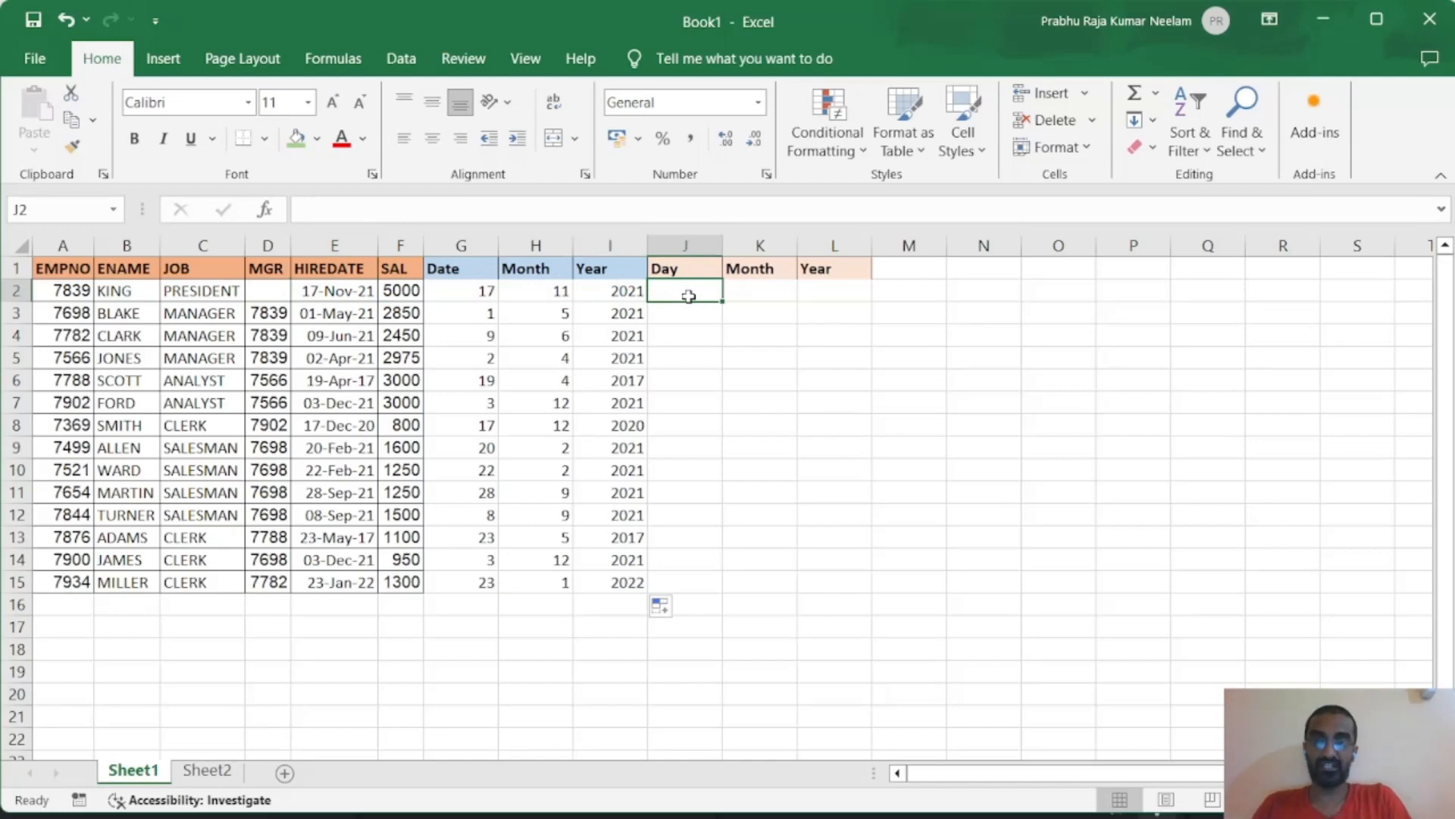
text(=TEXT)
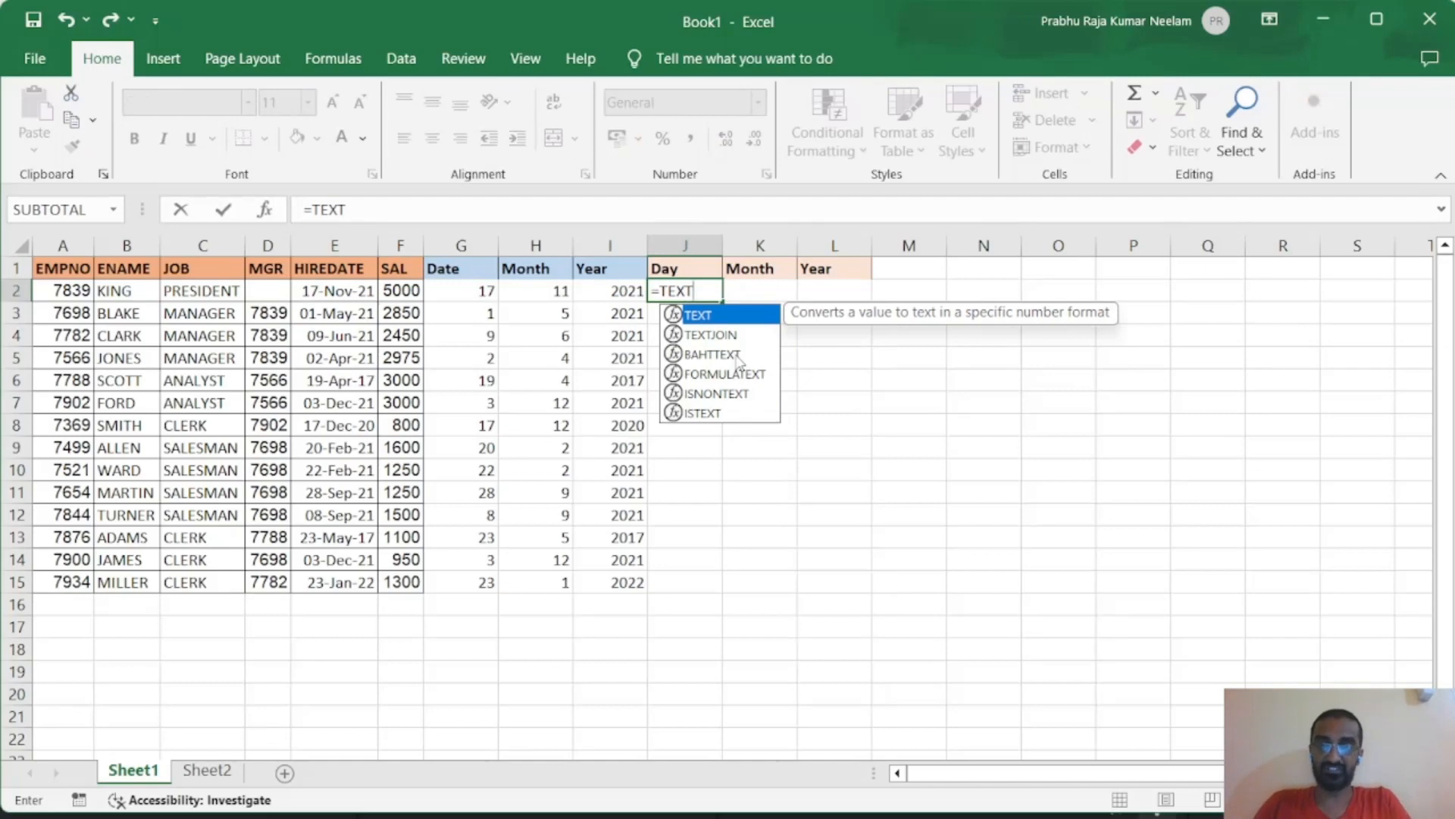
text(()
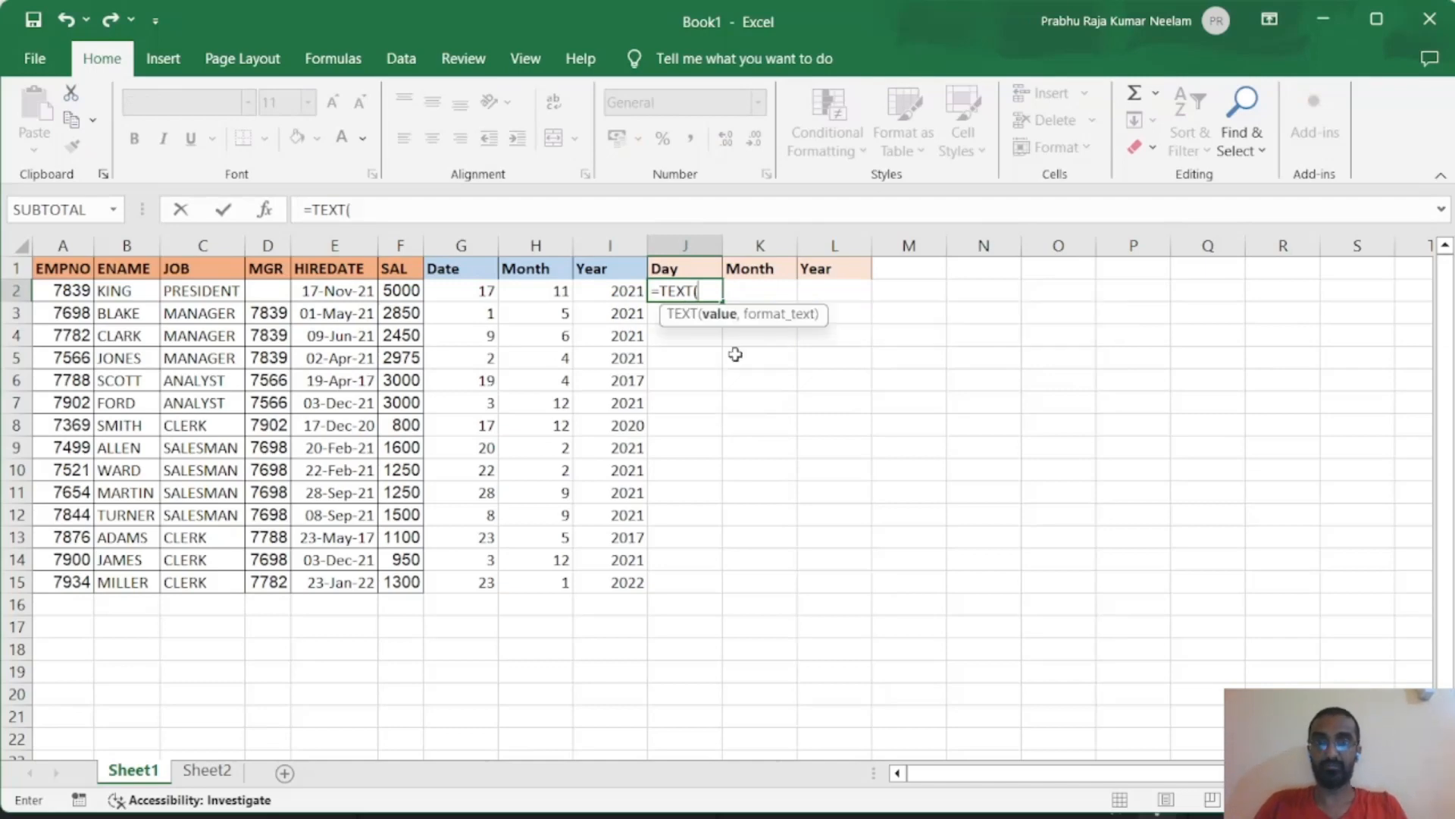
click(317, 291)
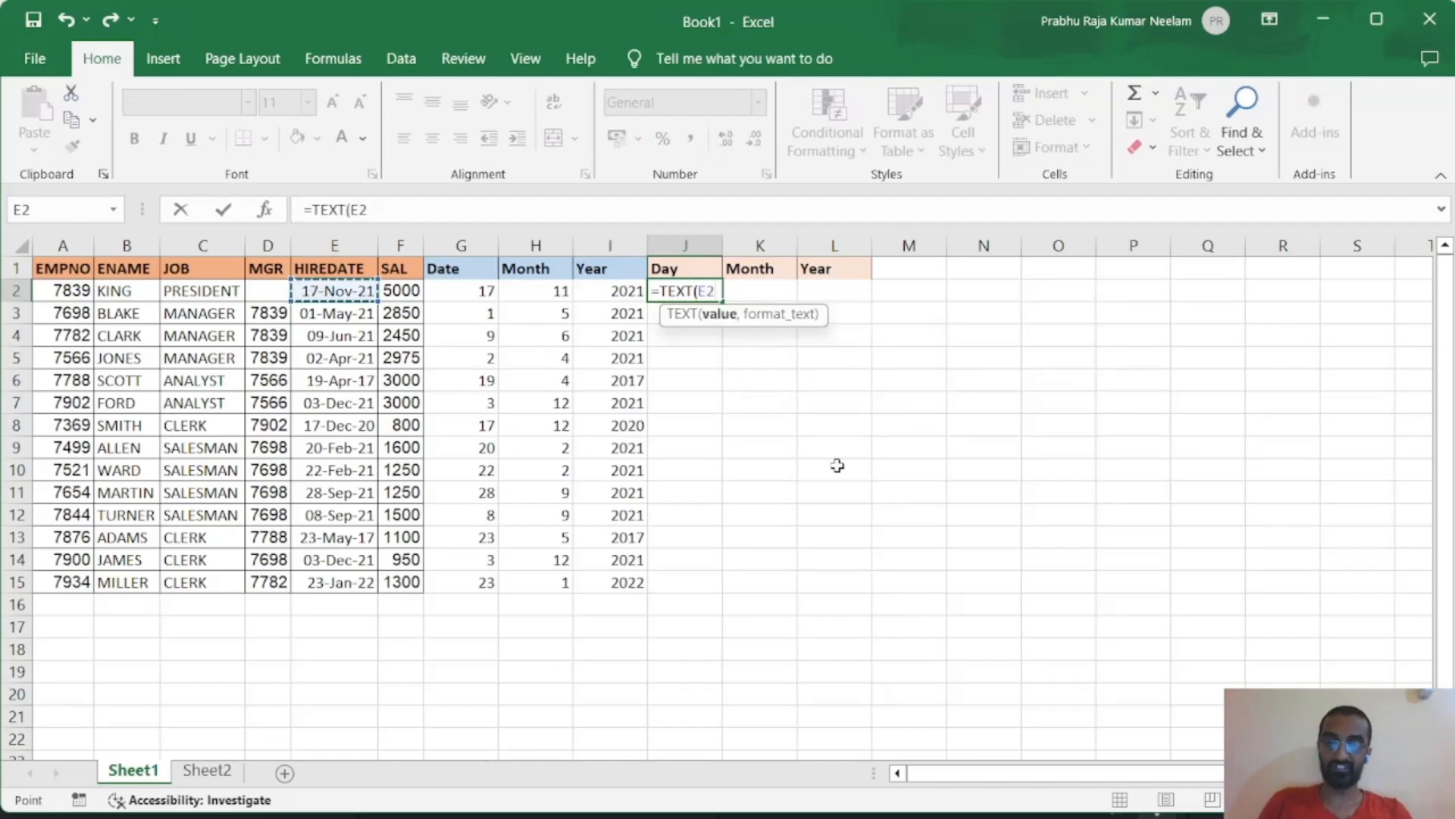
text(,"dd)
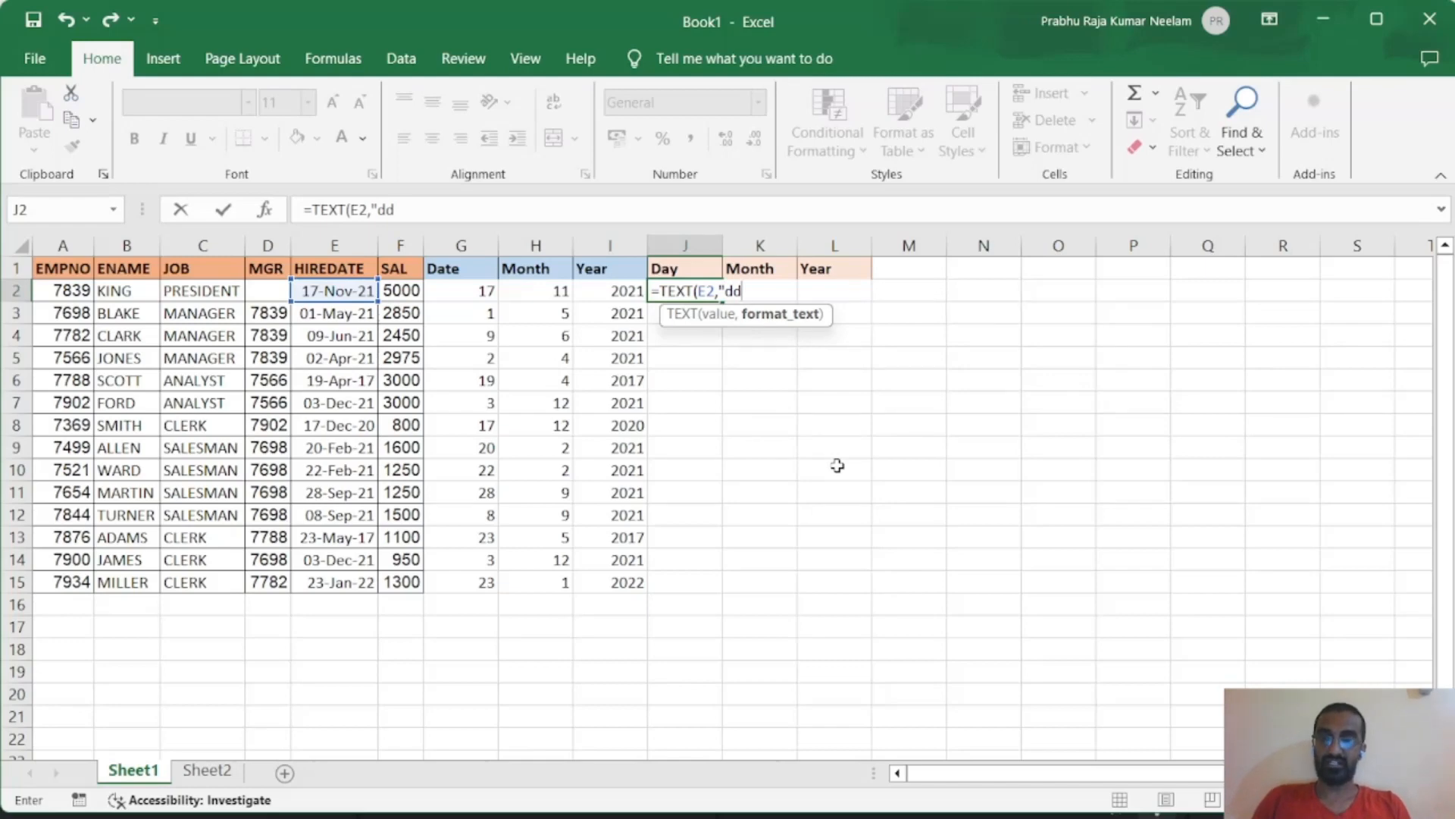
text())
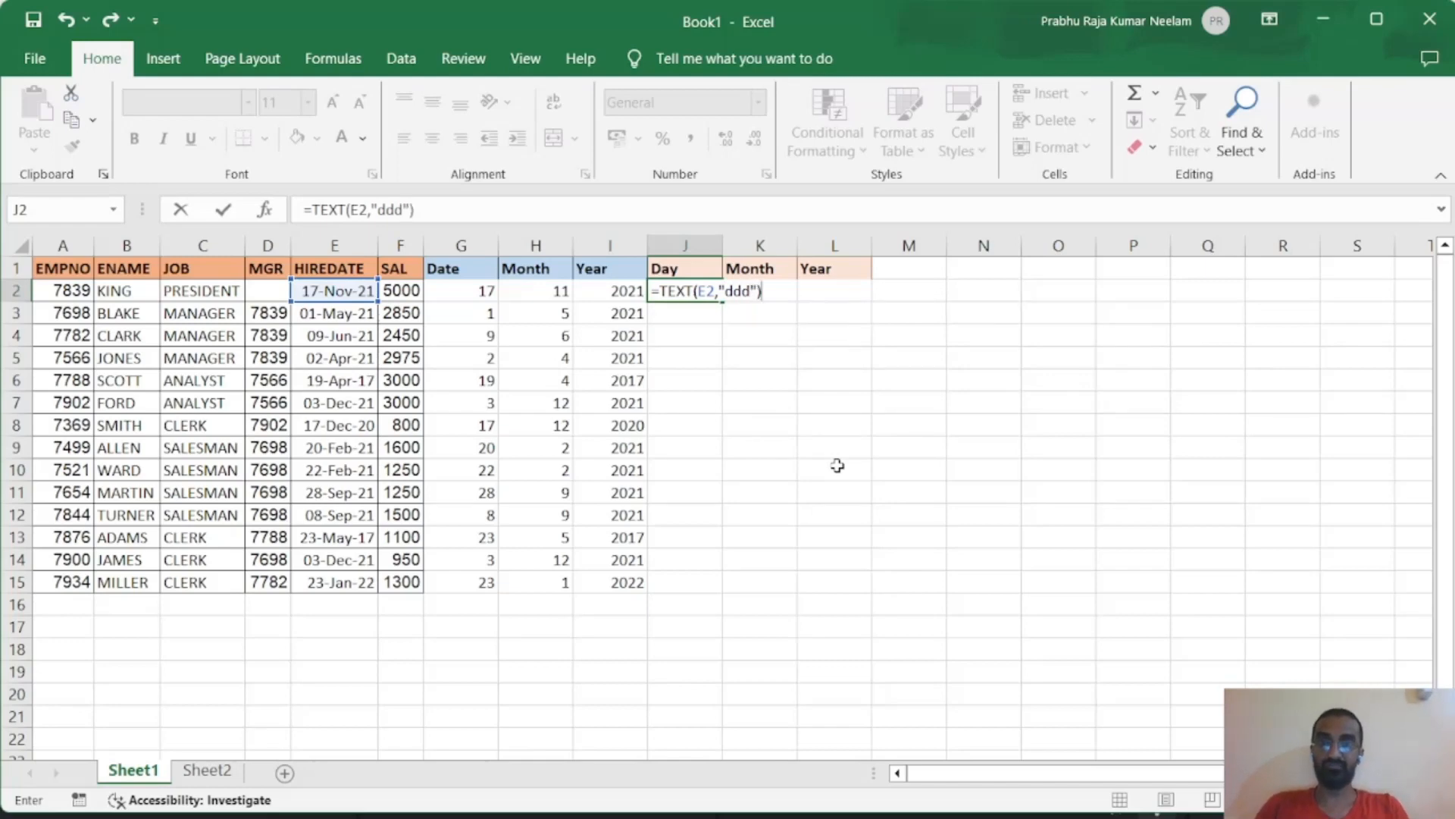
key(Return)
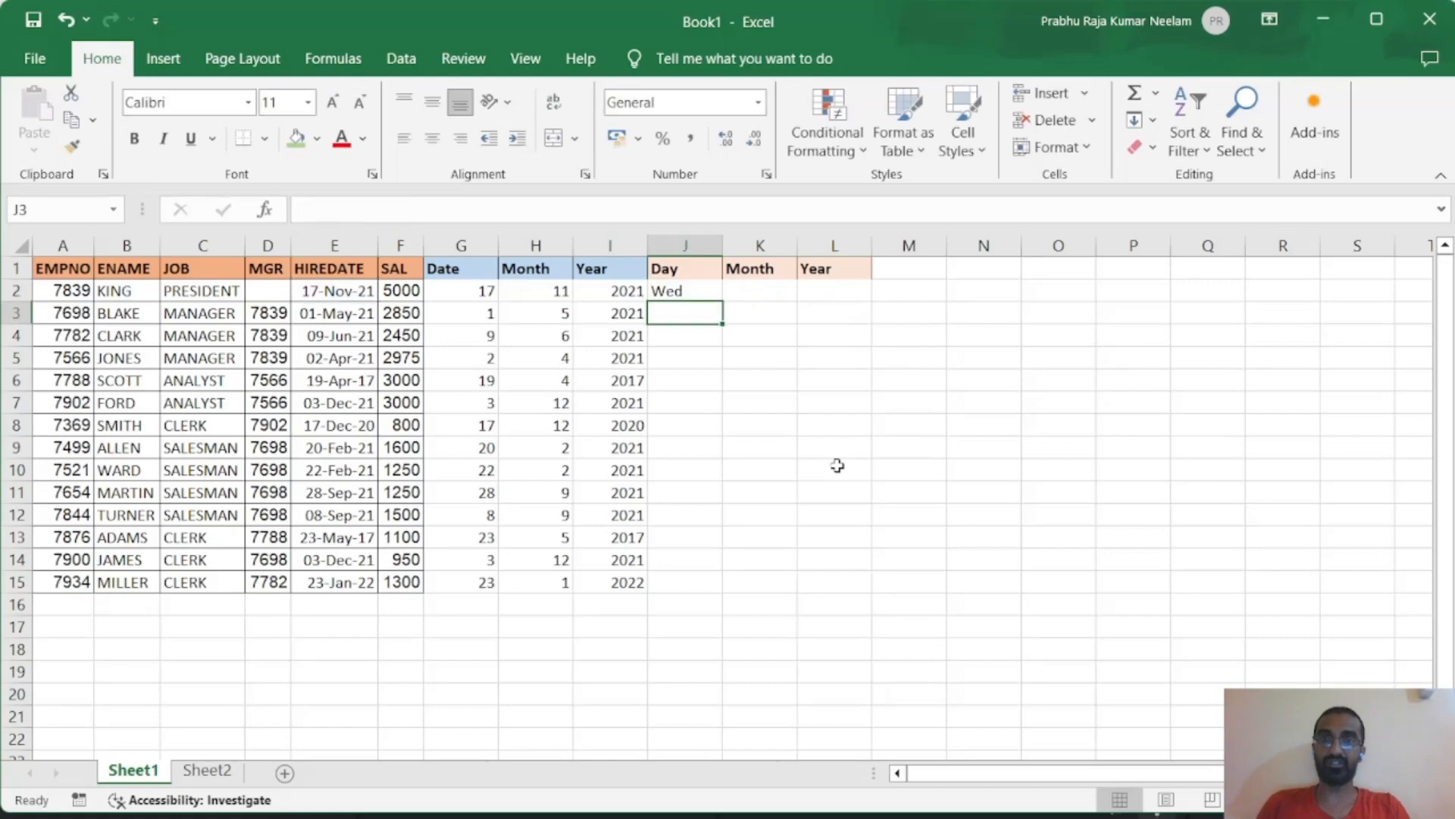
Change the format code in the J2 formula to "dddd" for the full weekday name.
click(709, 293)
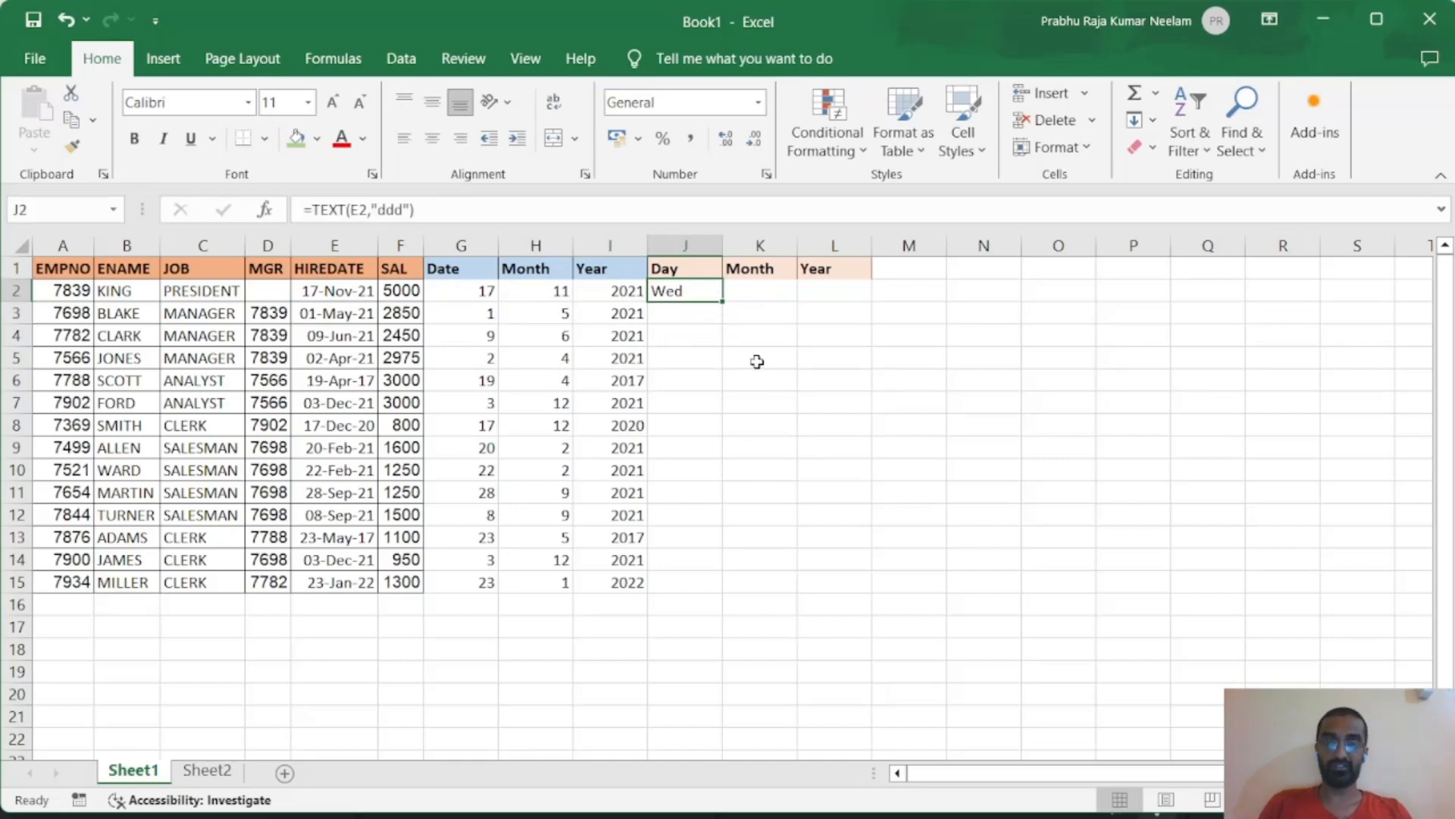
click(398, 209)
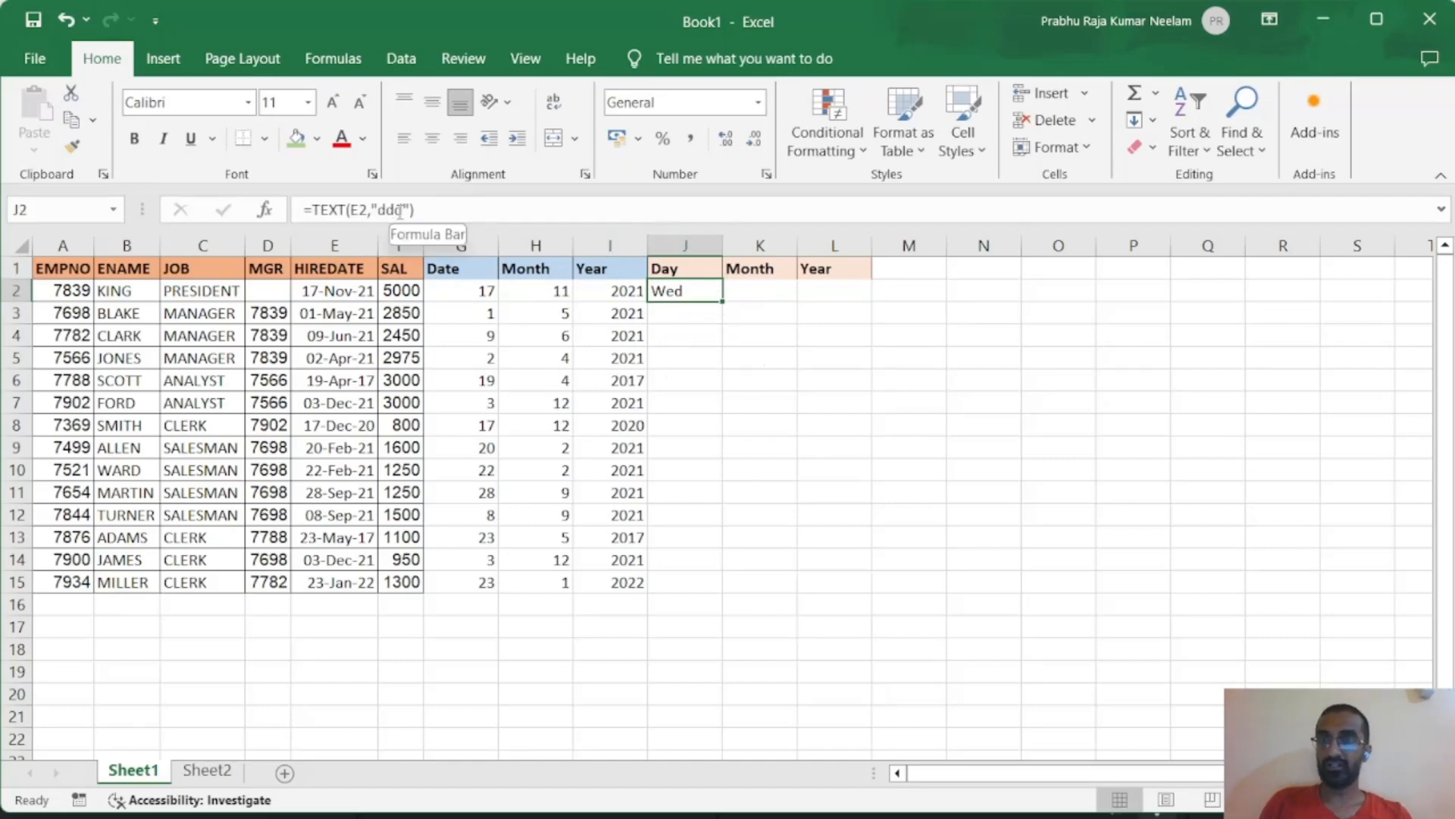
key(shift+Right)
key(Right)
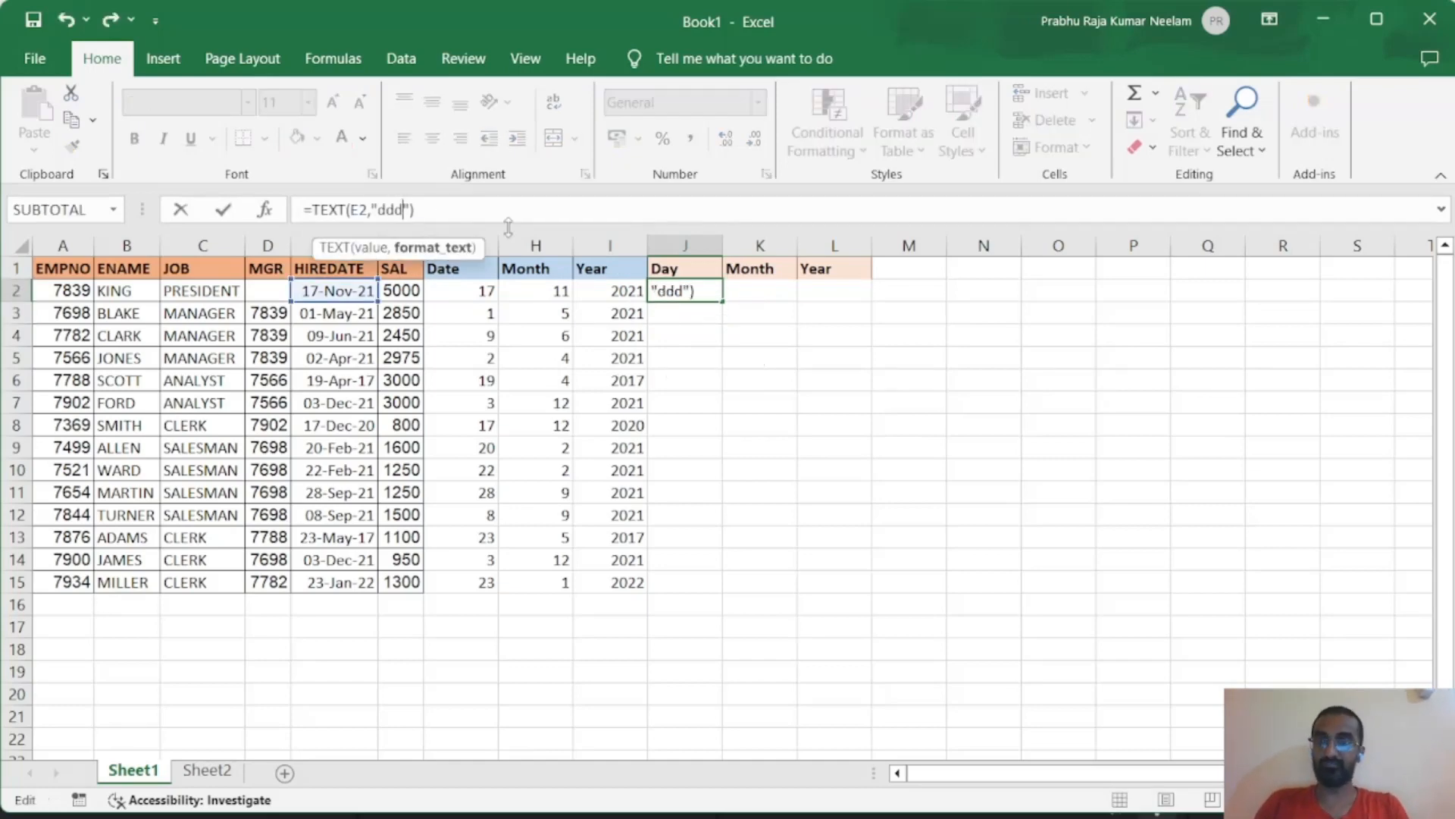
text(d)
key(Return)
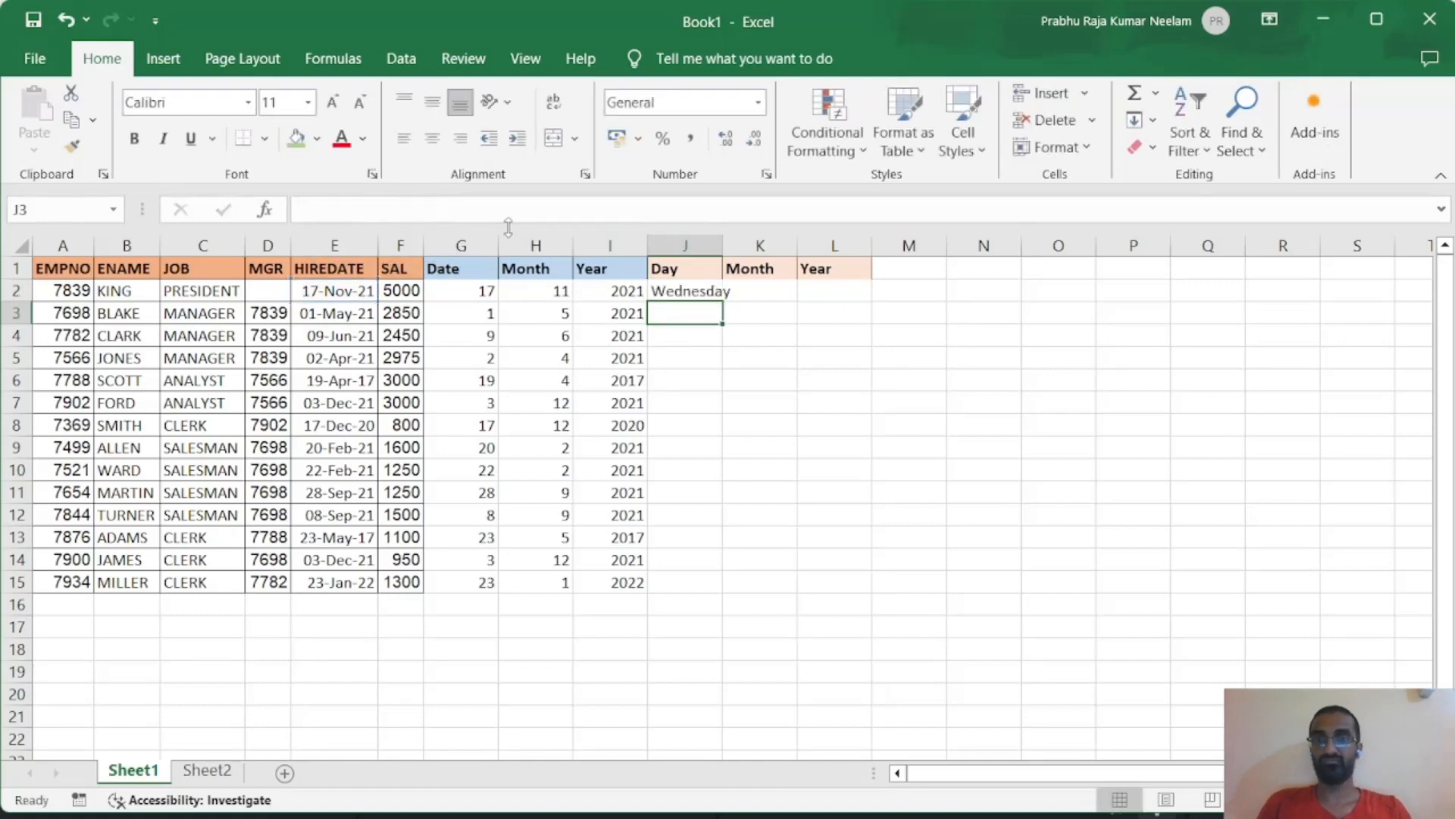
Fit the Day column's width to its content and fill the weekday formula from J2 down to J15.
double_click(723, 245)
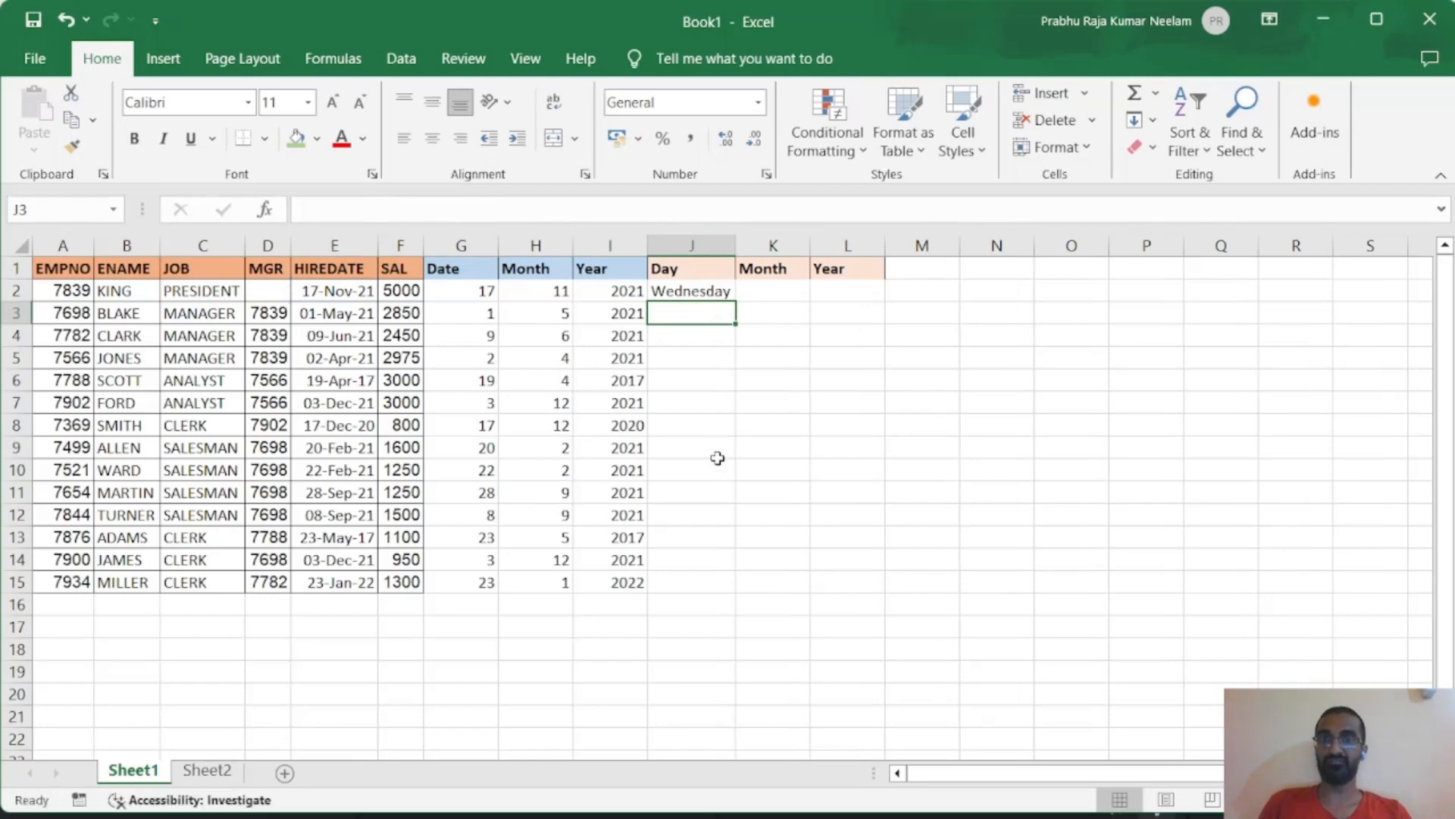
click(712, 287)
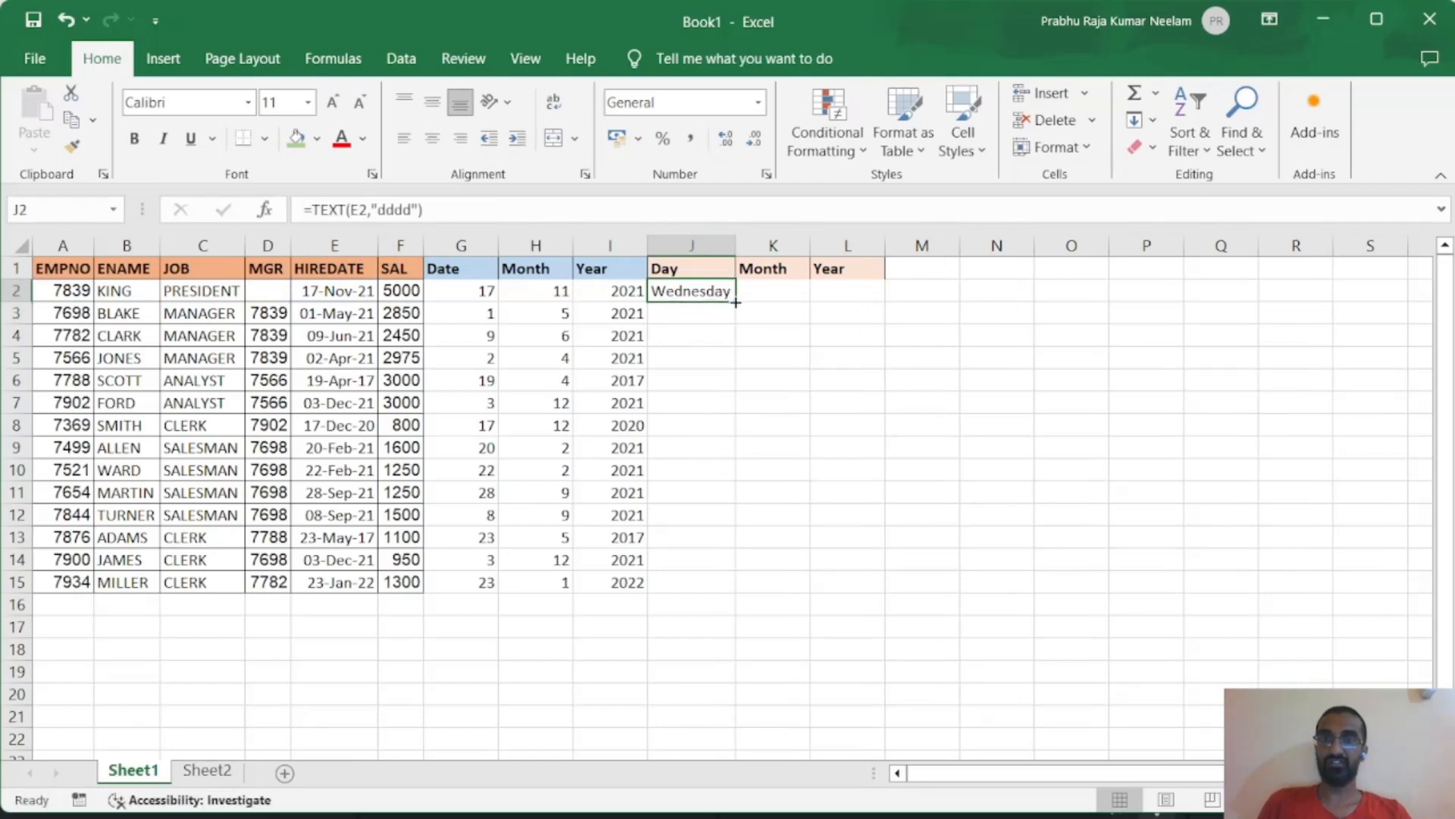
drag(736, 302, 737, 593)
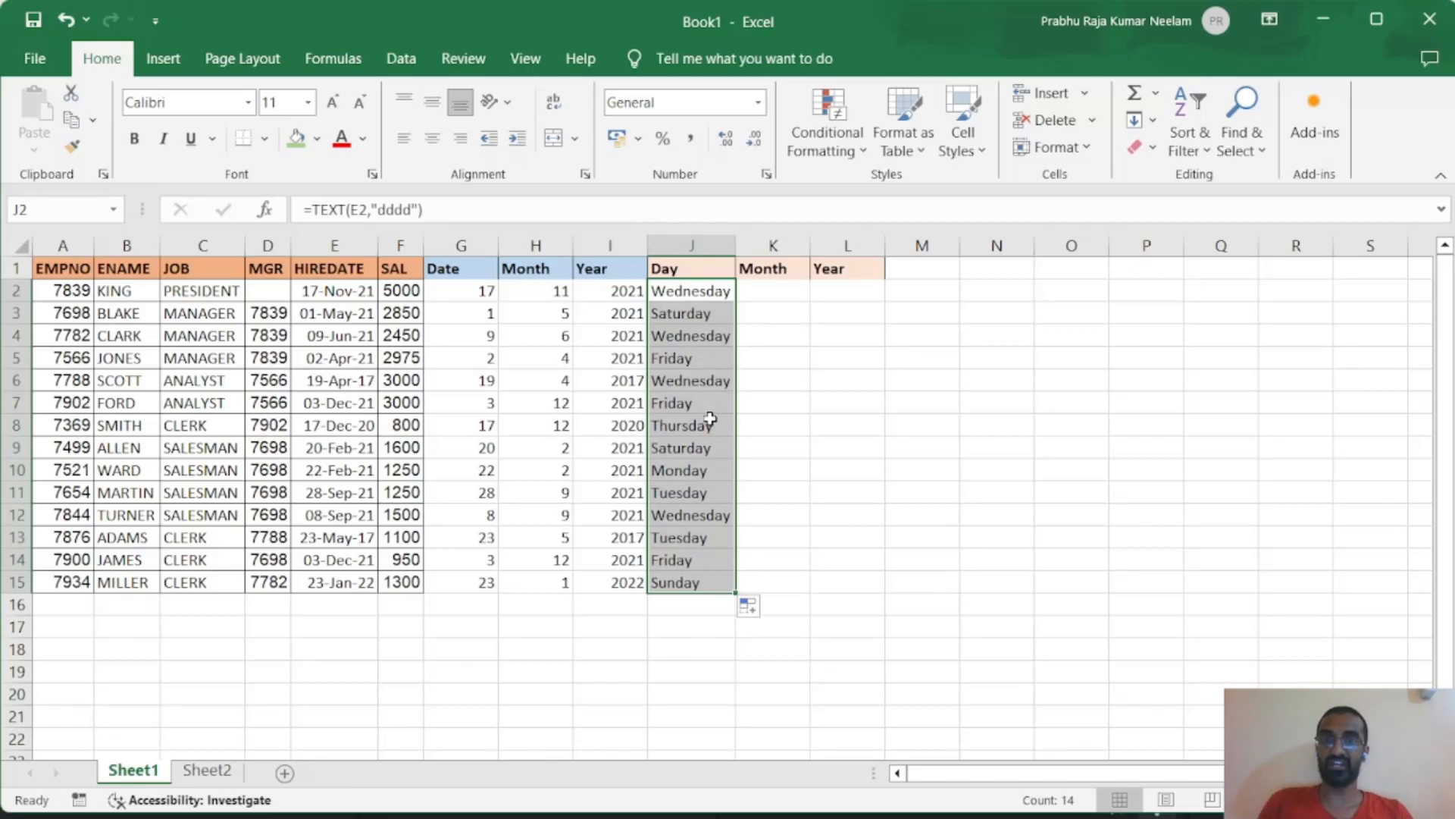
click(698, 636)
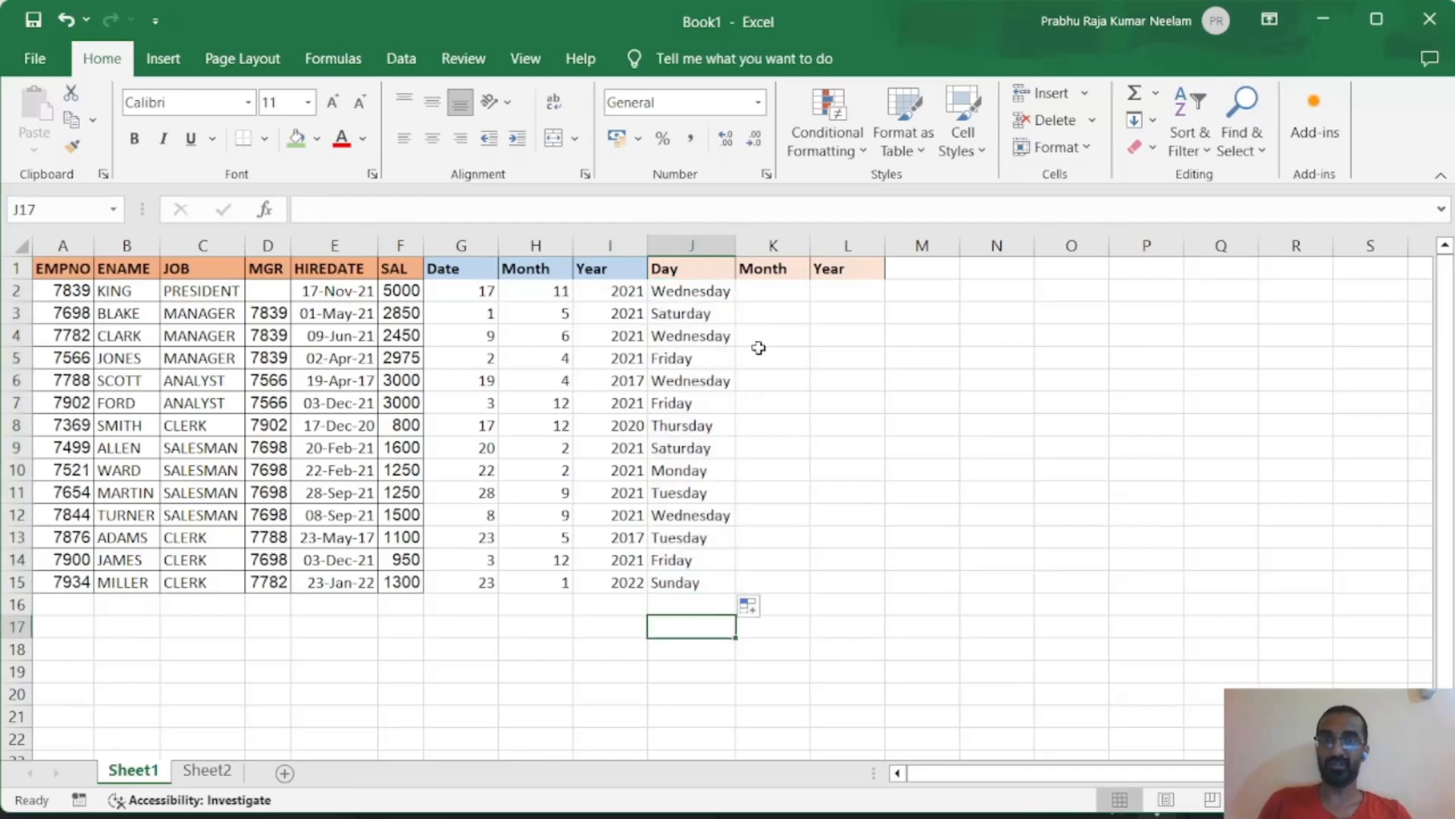
Widen column K slightly and enter the formula =TEXT(E2,"mmm") in K2 to extract the abbreviated month name.
click(767, 293)
drag(809, 245, 825, 246)
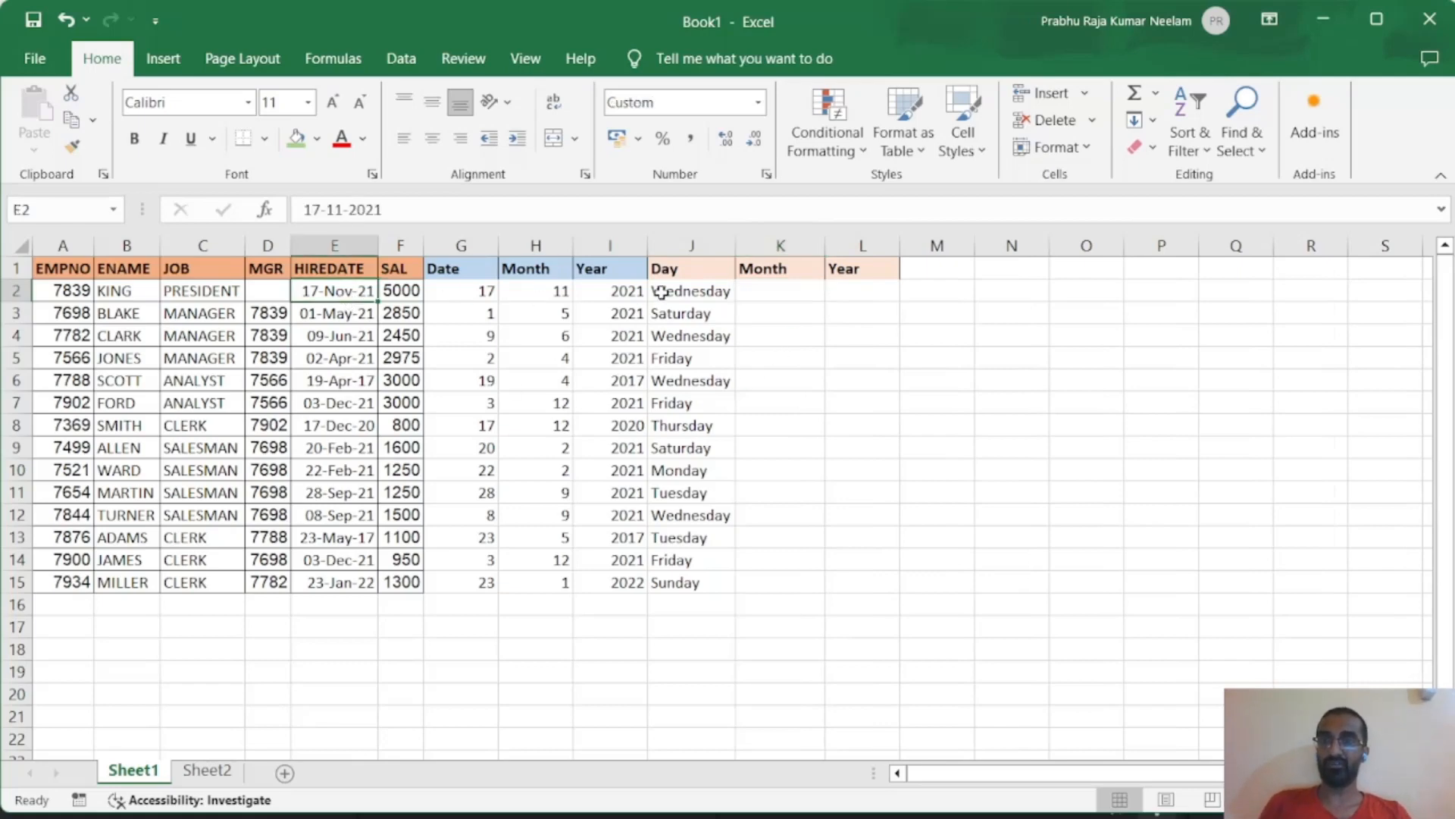
click(536, 286)
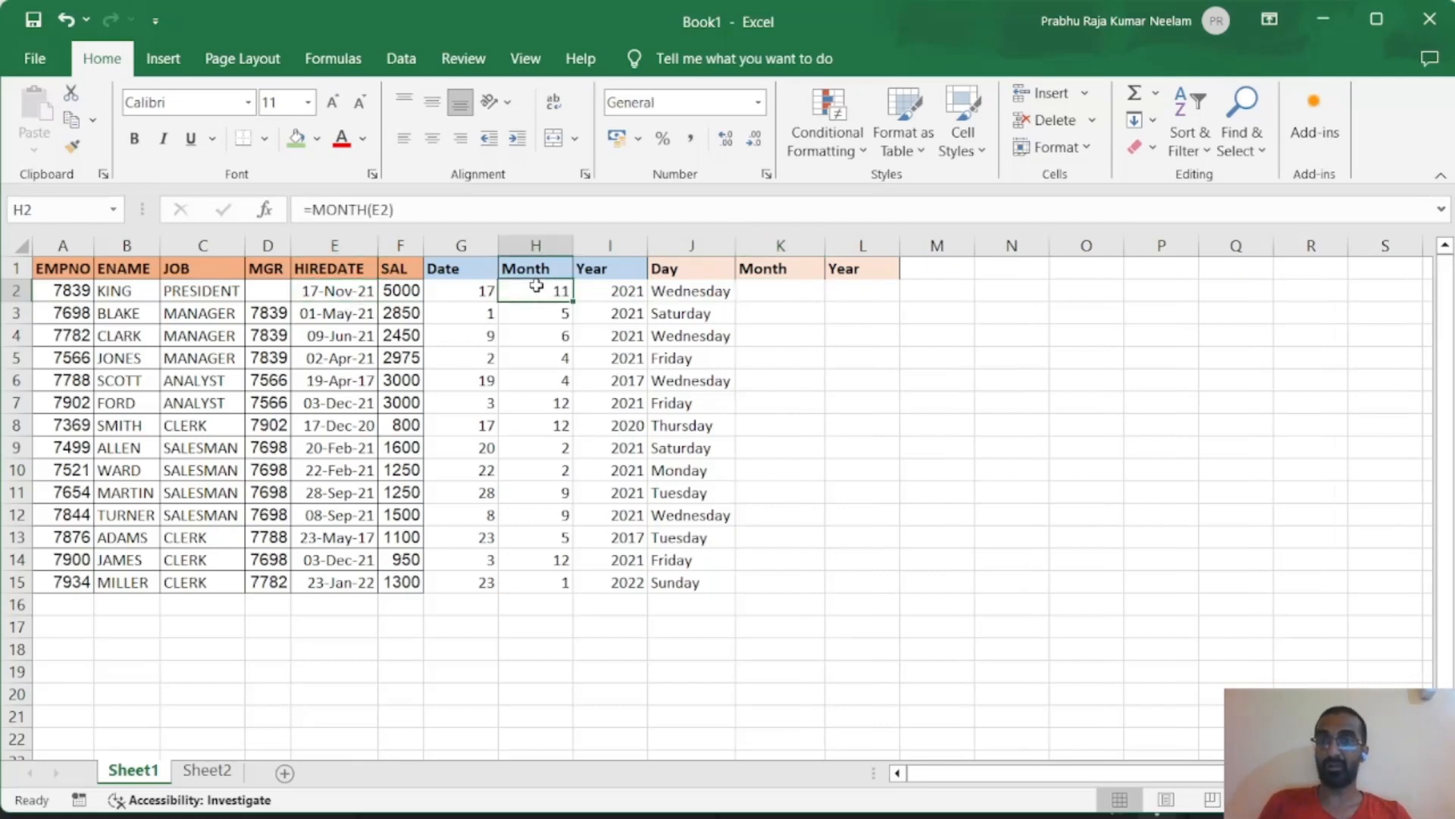
click(786, 291)
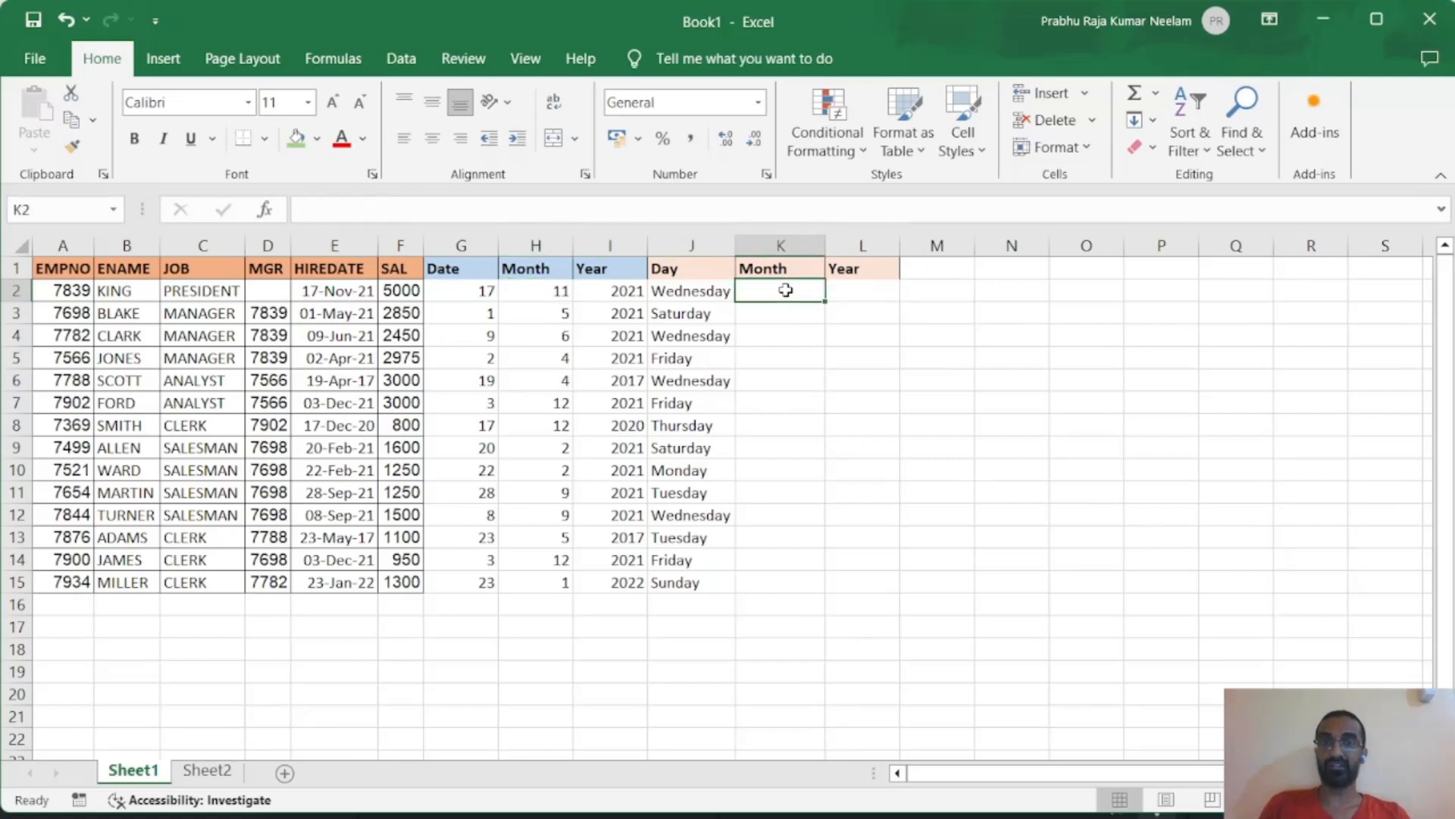
text(=TEXT)
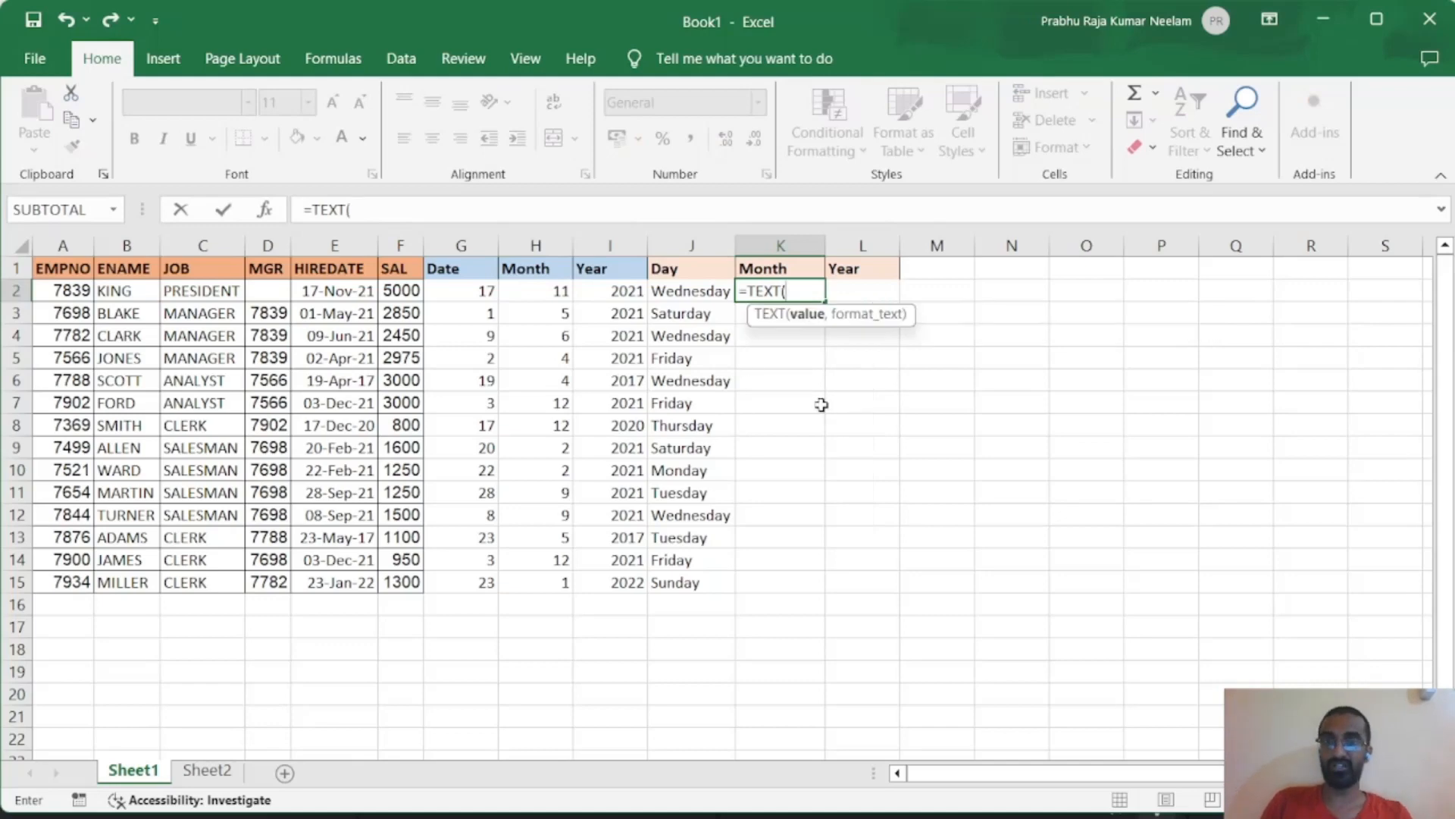
text(()
click(331, 293)
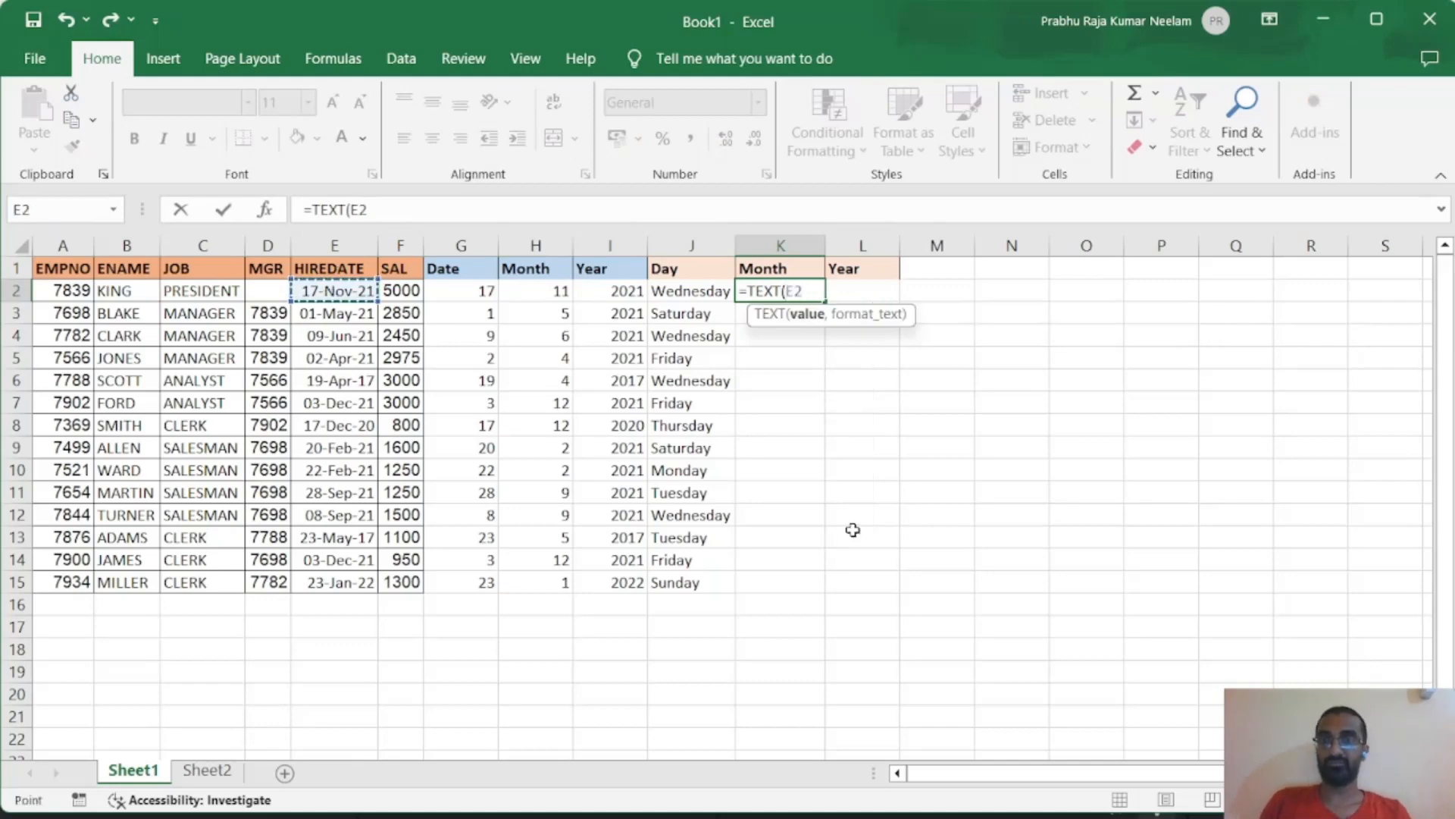
text(,)
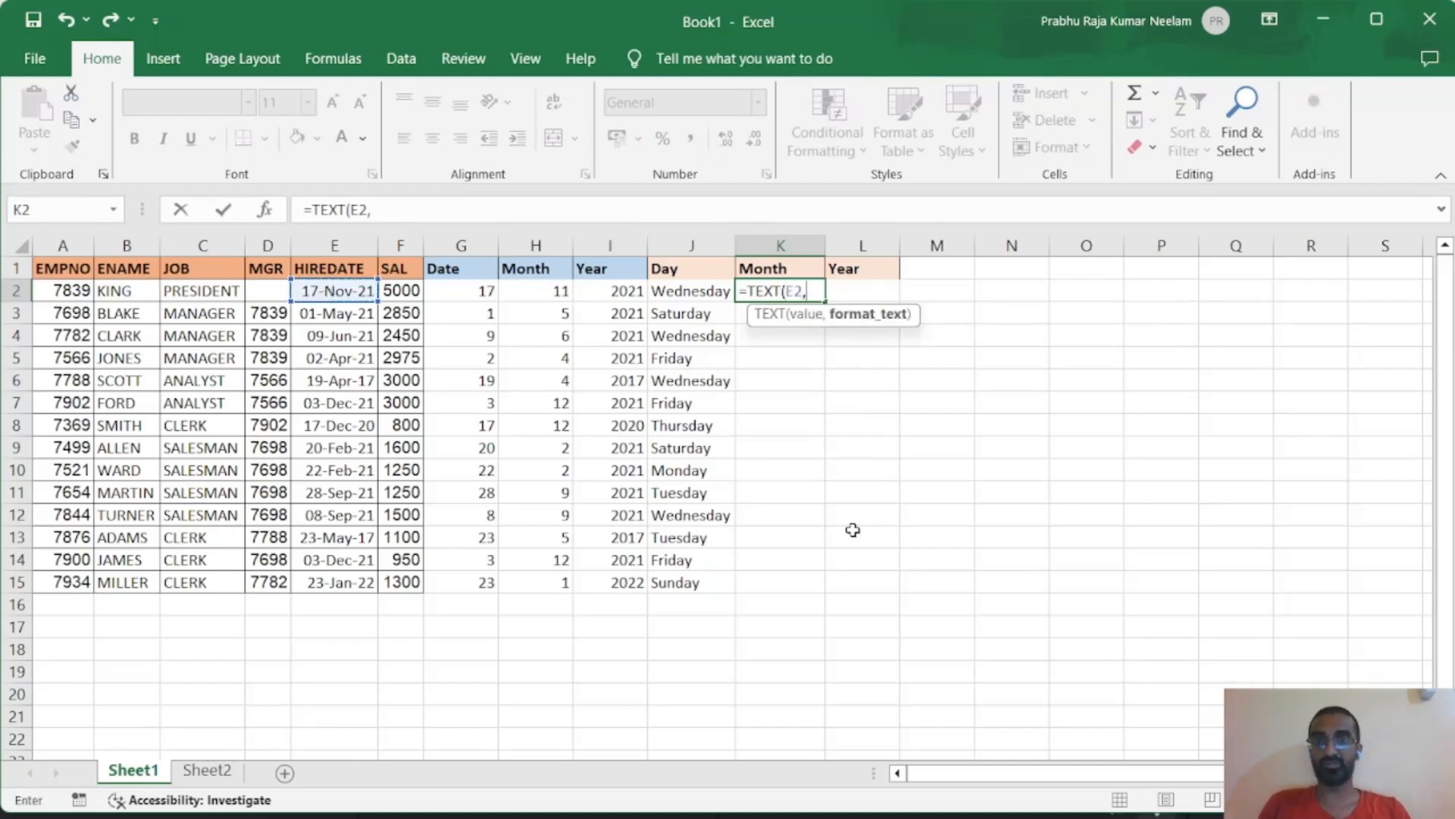
text("m)
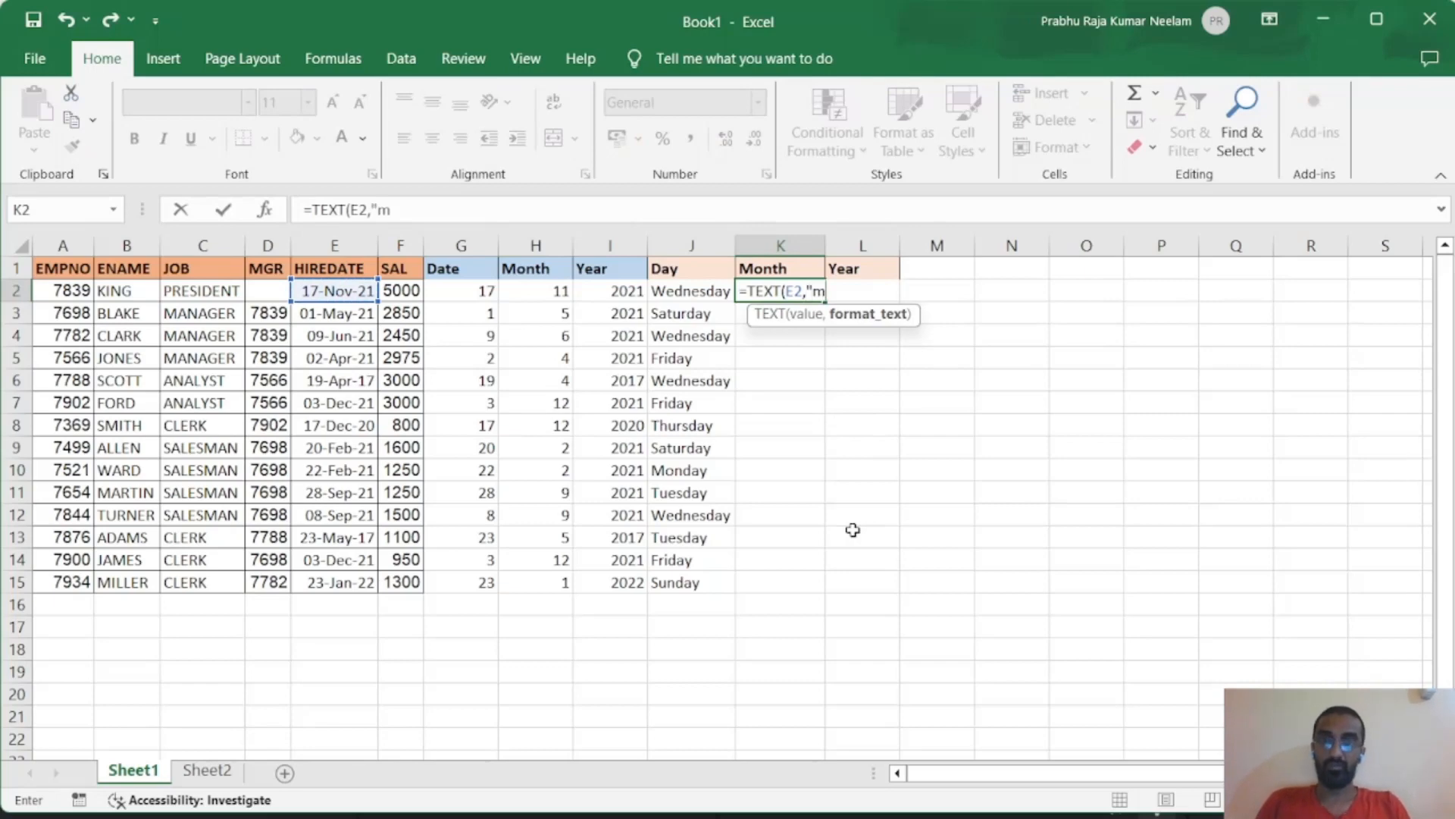
text(mm"))
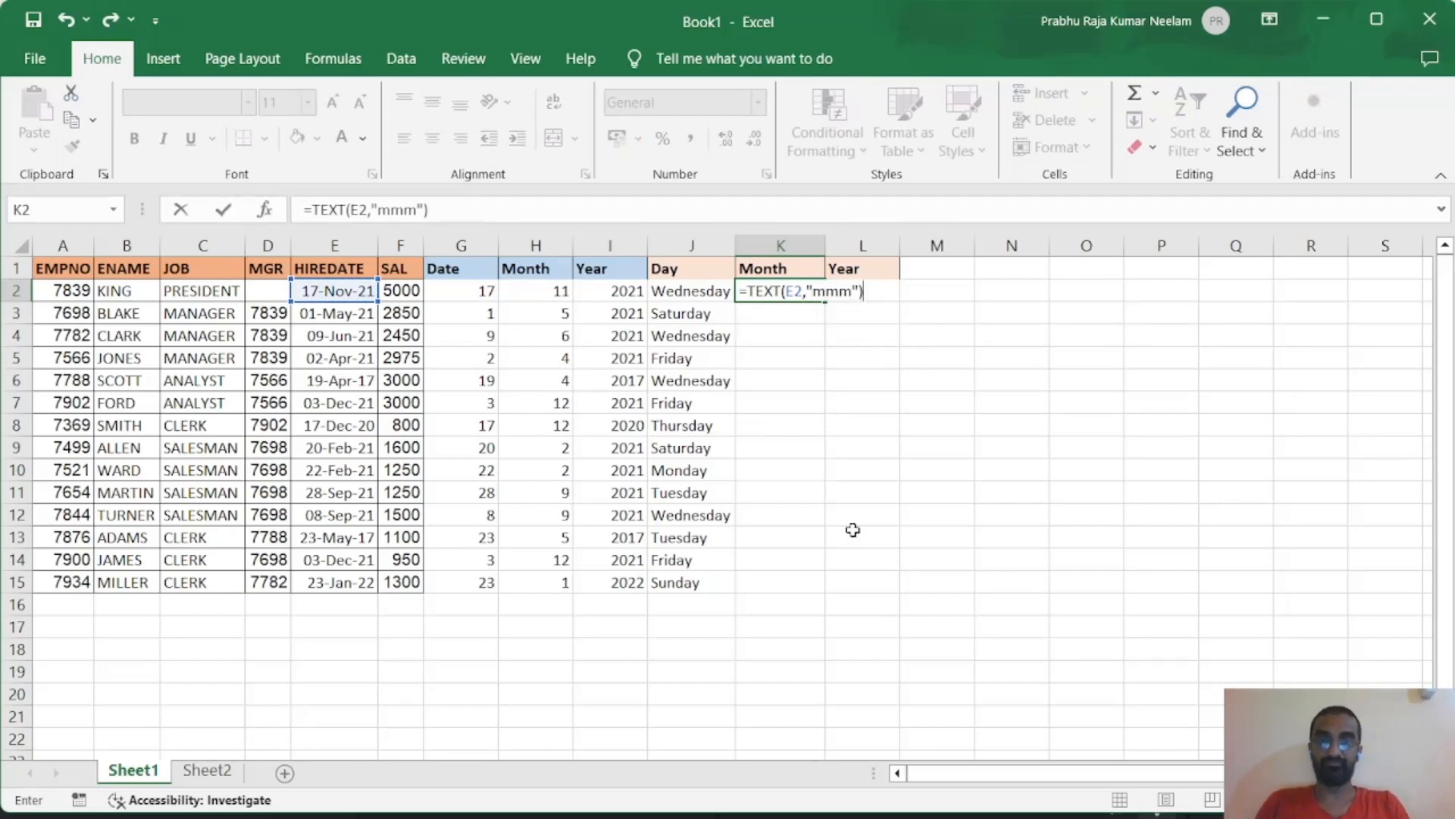
key(Return)
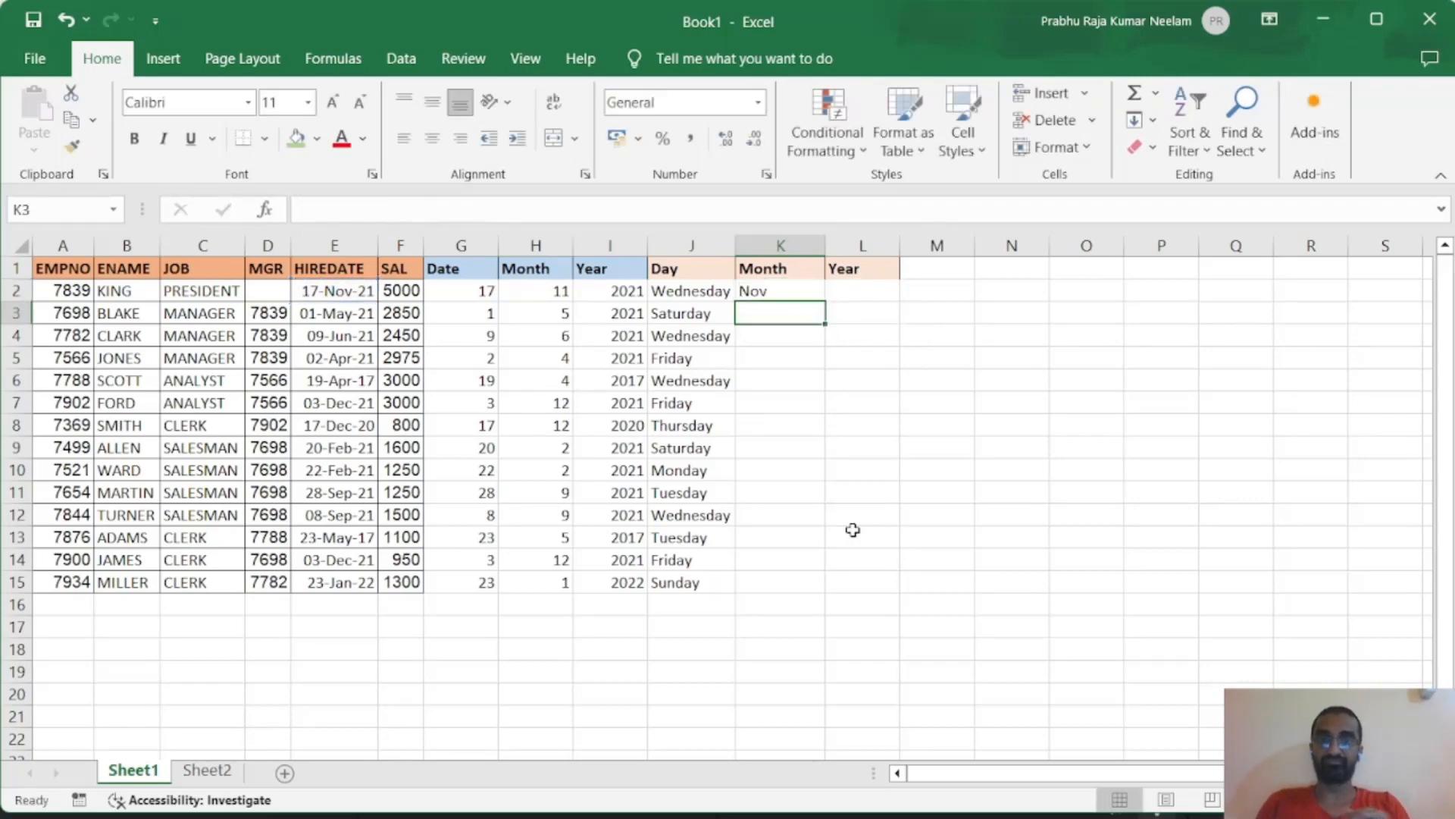
Change the format code in the K2 formula to "mmmm" for the full month name and fill it down to K15.
click(805, 288)
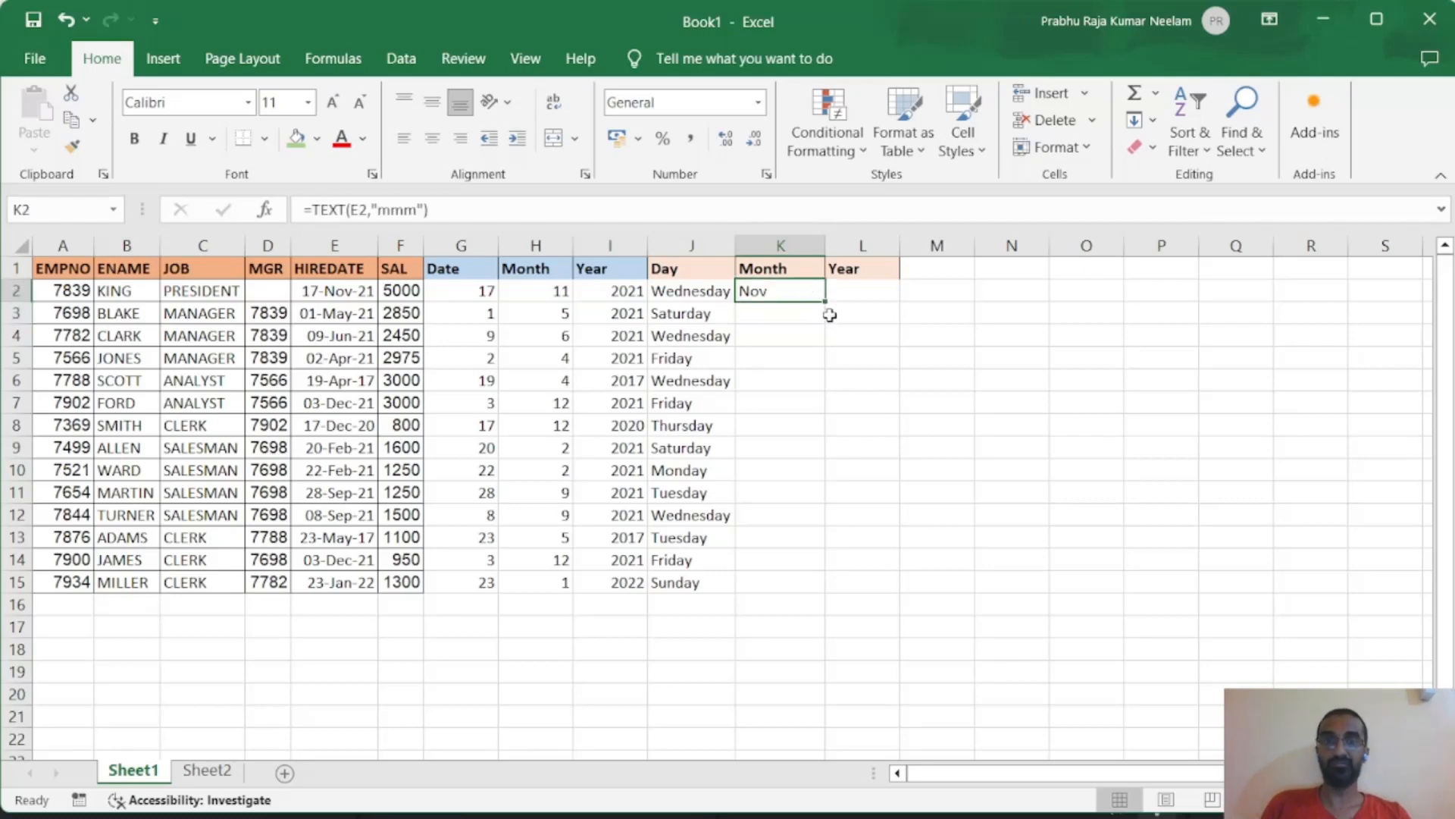
click(418, 211)
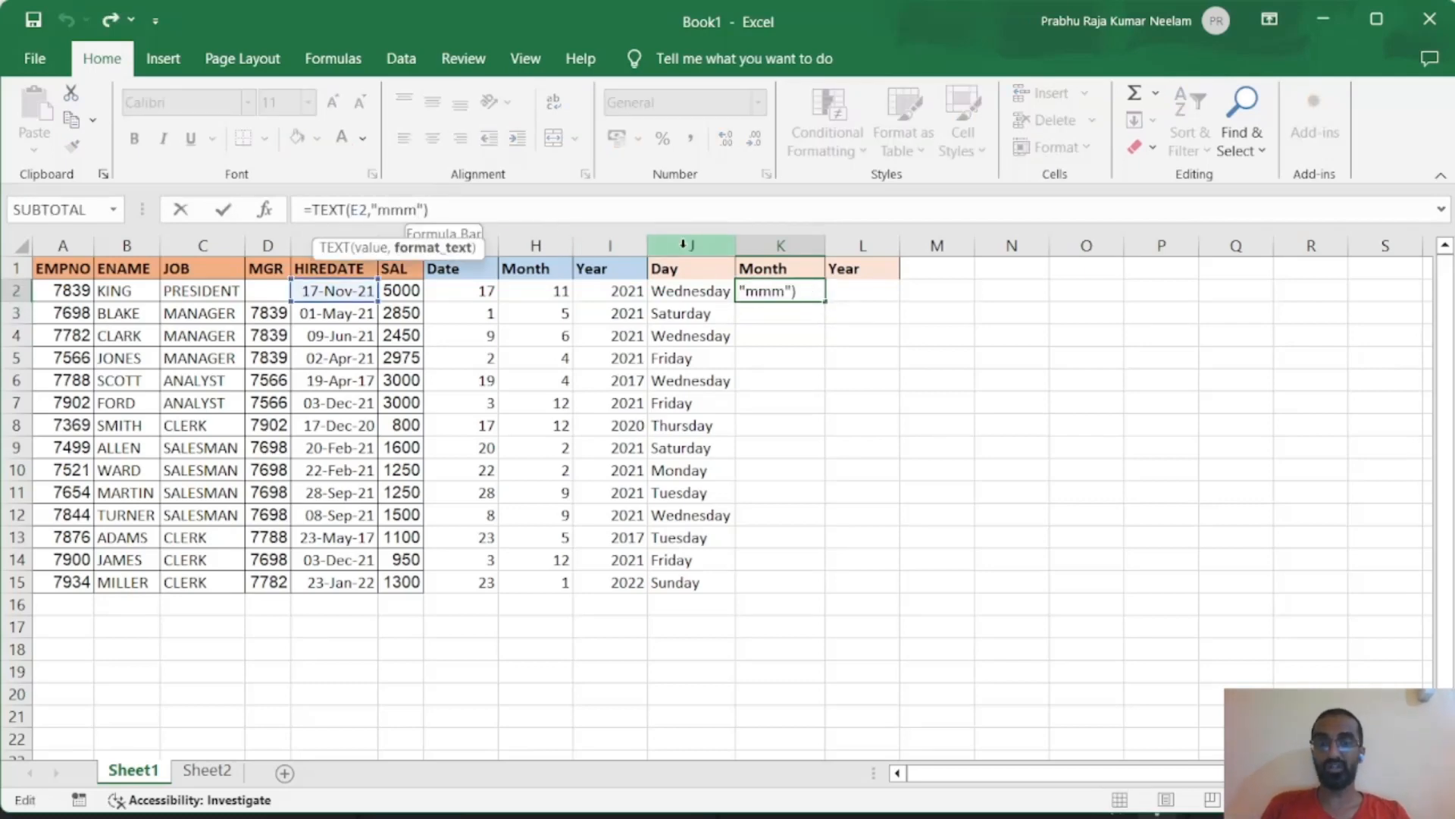
text(m)
key(Return)
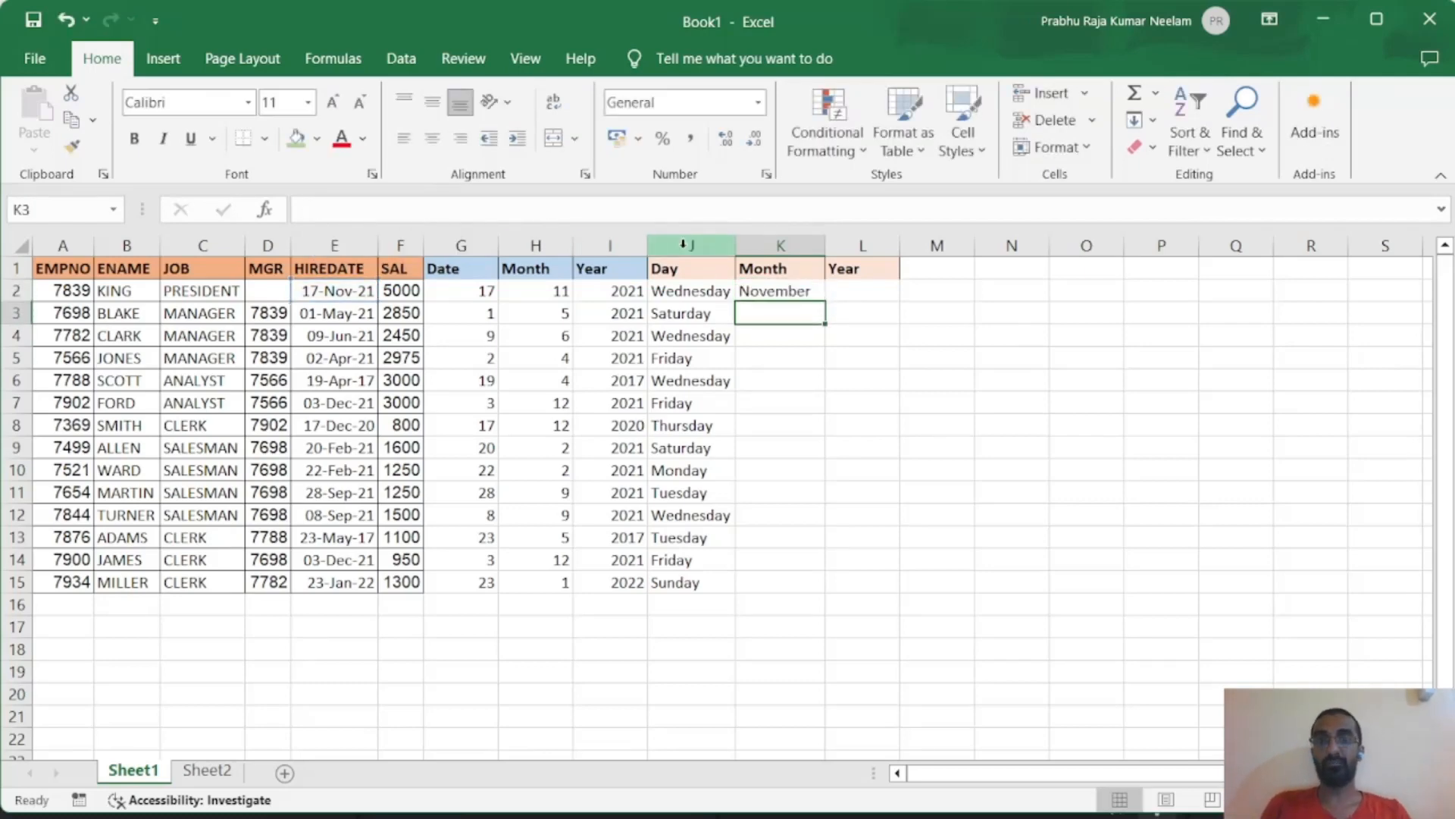
click(783, 288)
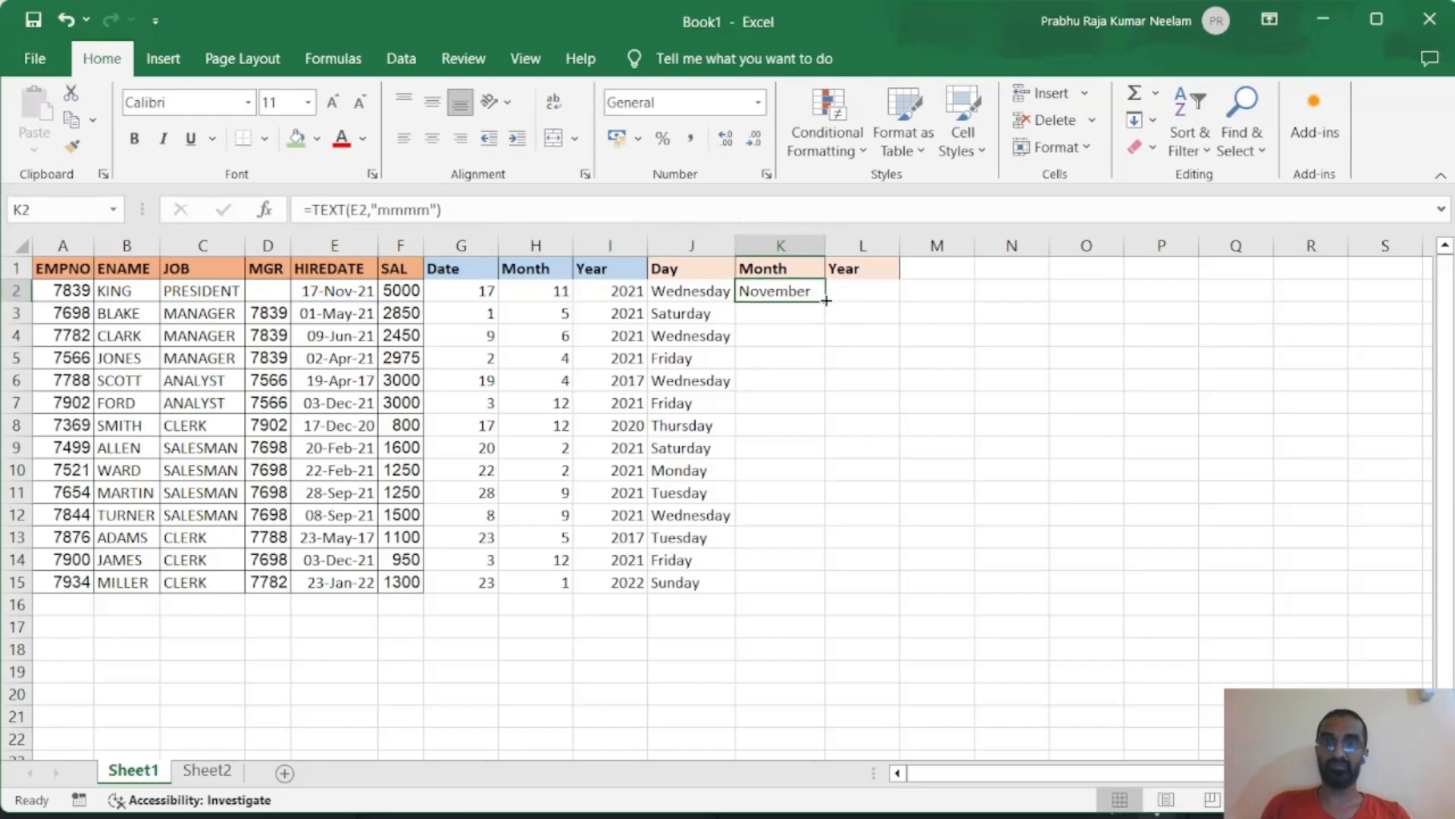
drag(825, 301, 820, 588)
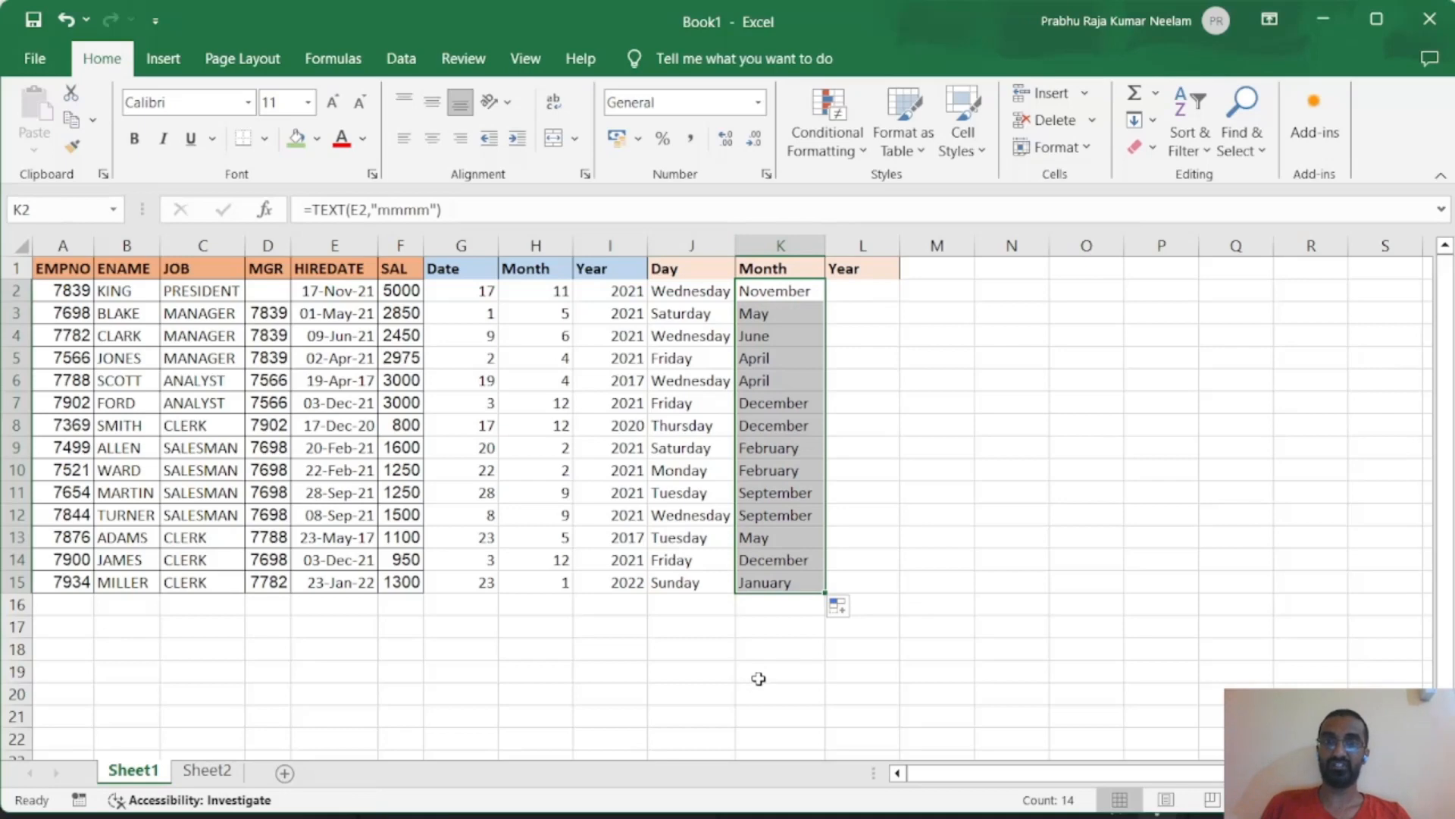
Enter the formula =TEXT(E2,"yyyy") in L2 to extract the four-digit year from the hire date.
click(864, 292)
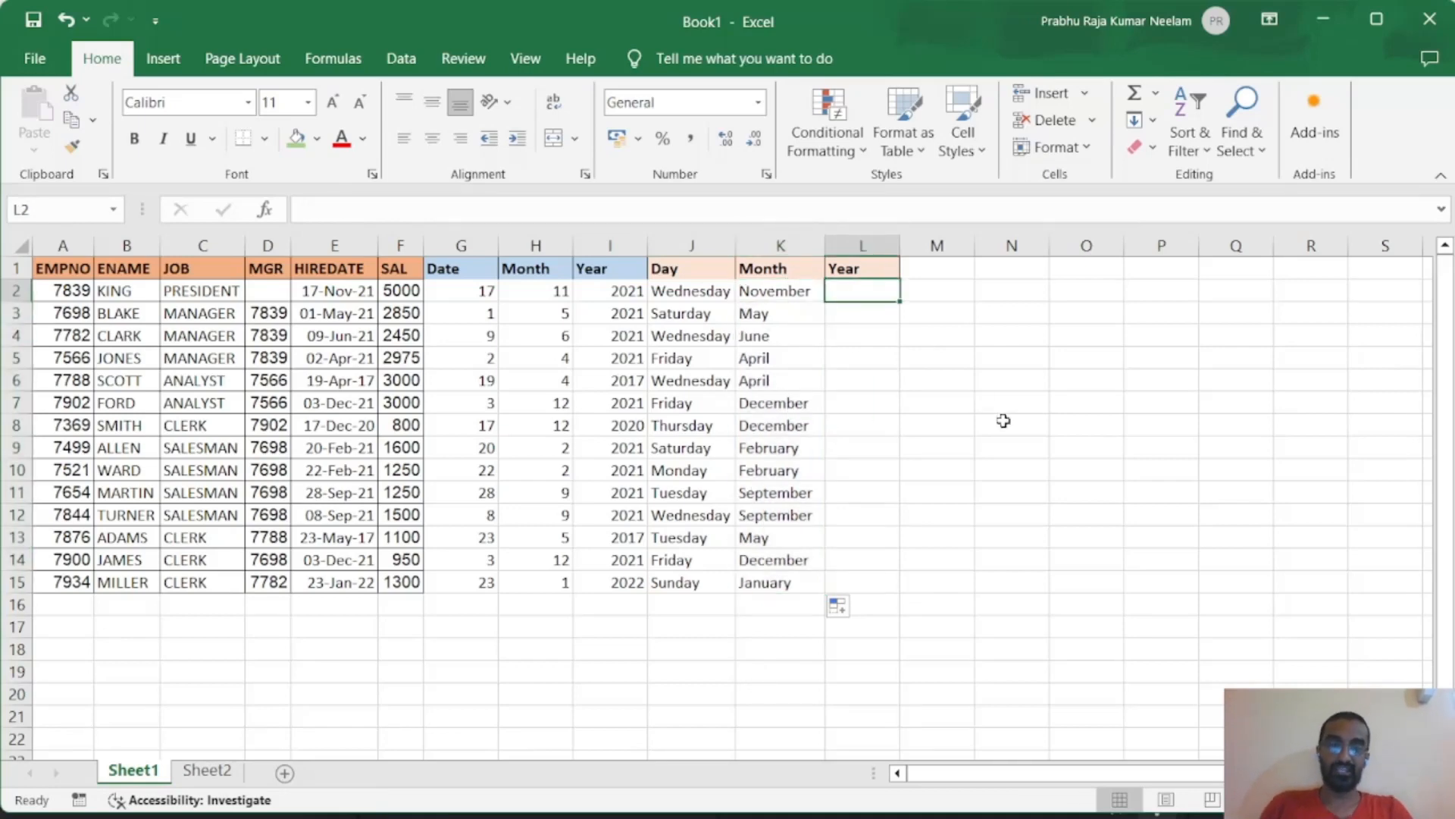
text(=TEXT()
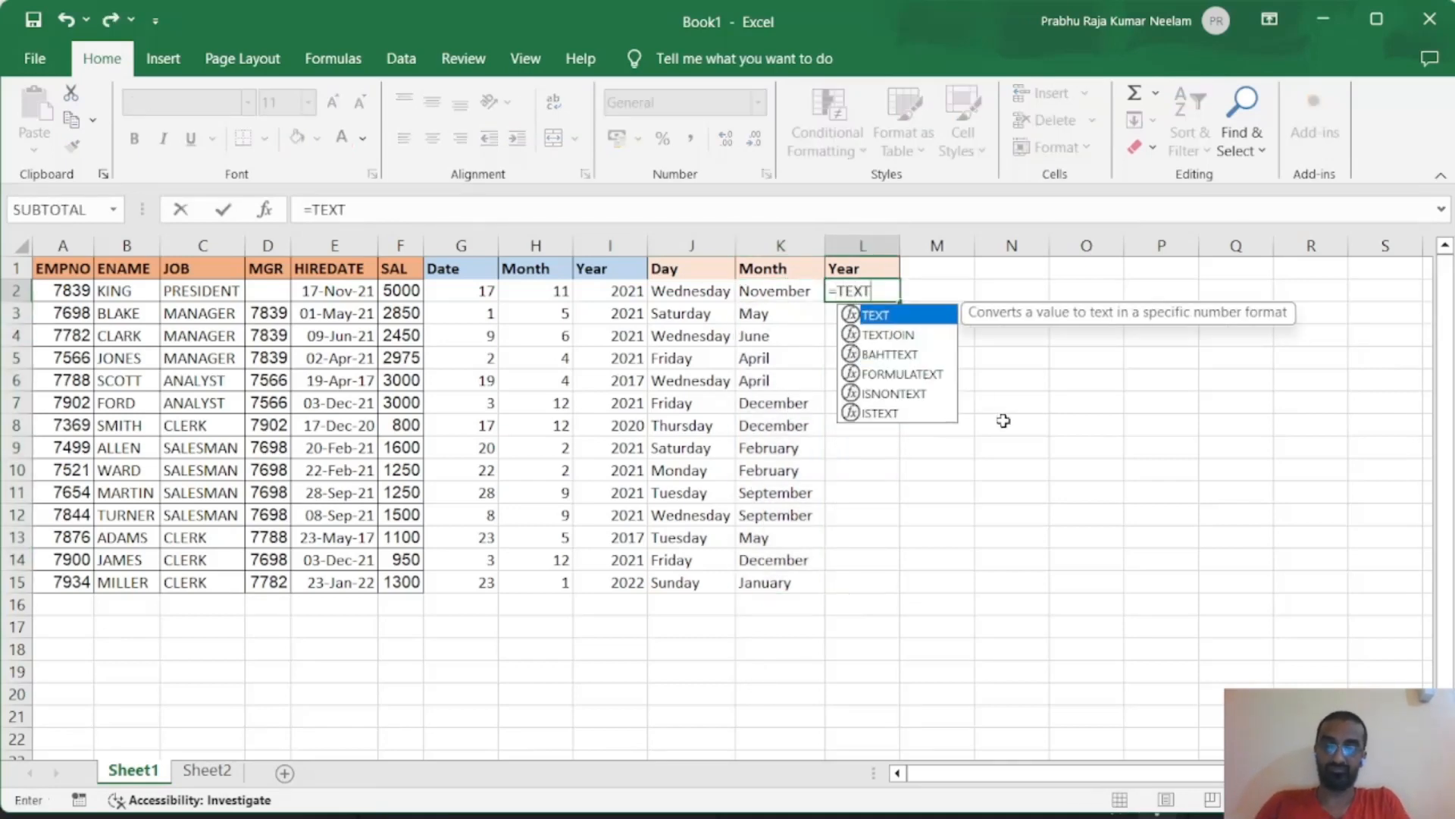
key(Left)
key(Left)
key(Left)
key(Left)
key(Left)
key(Left)
key(Left)
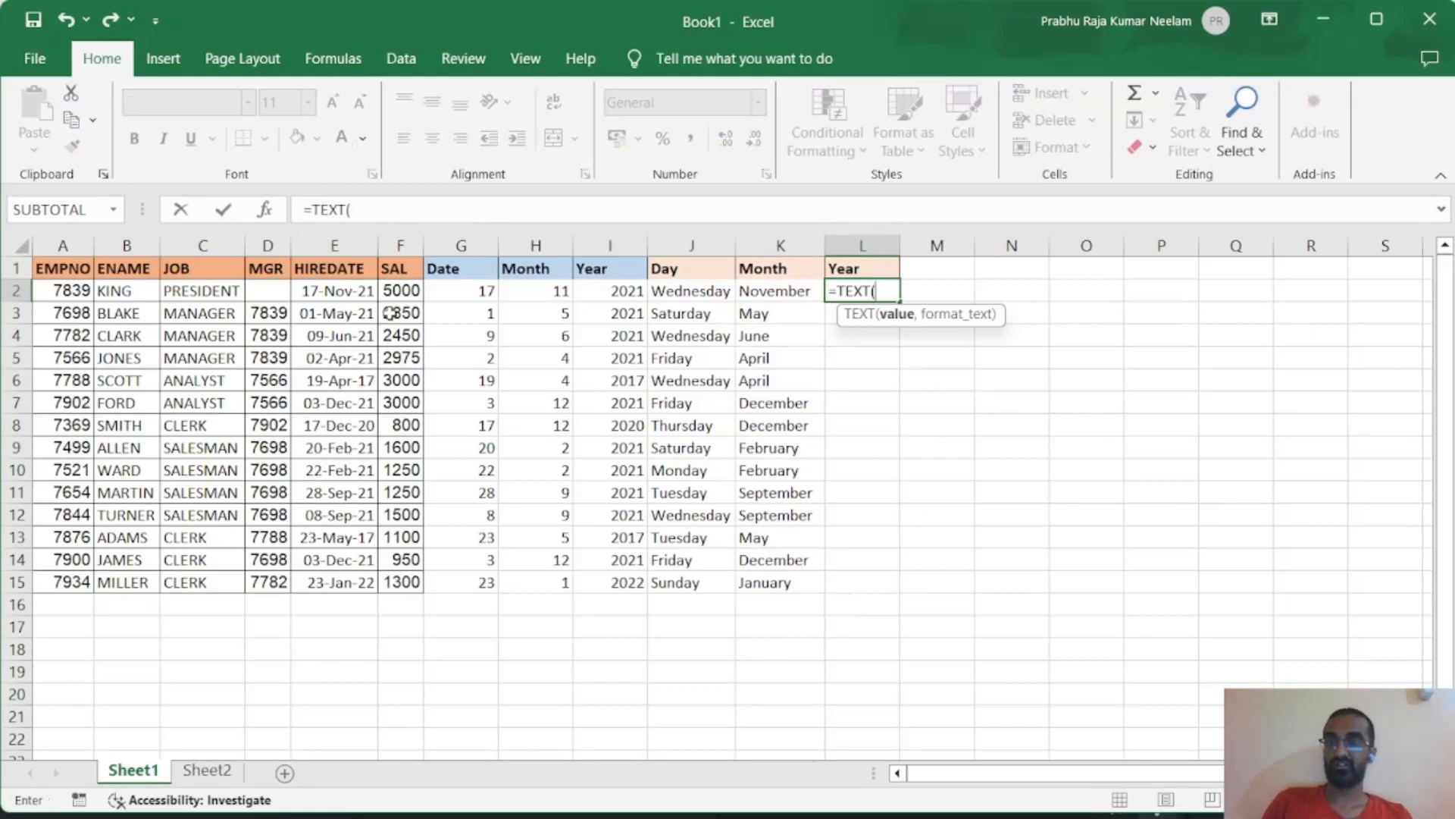
text(,)
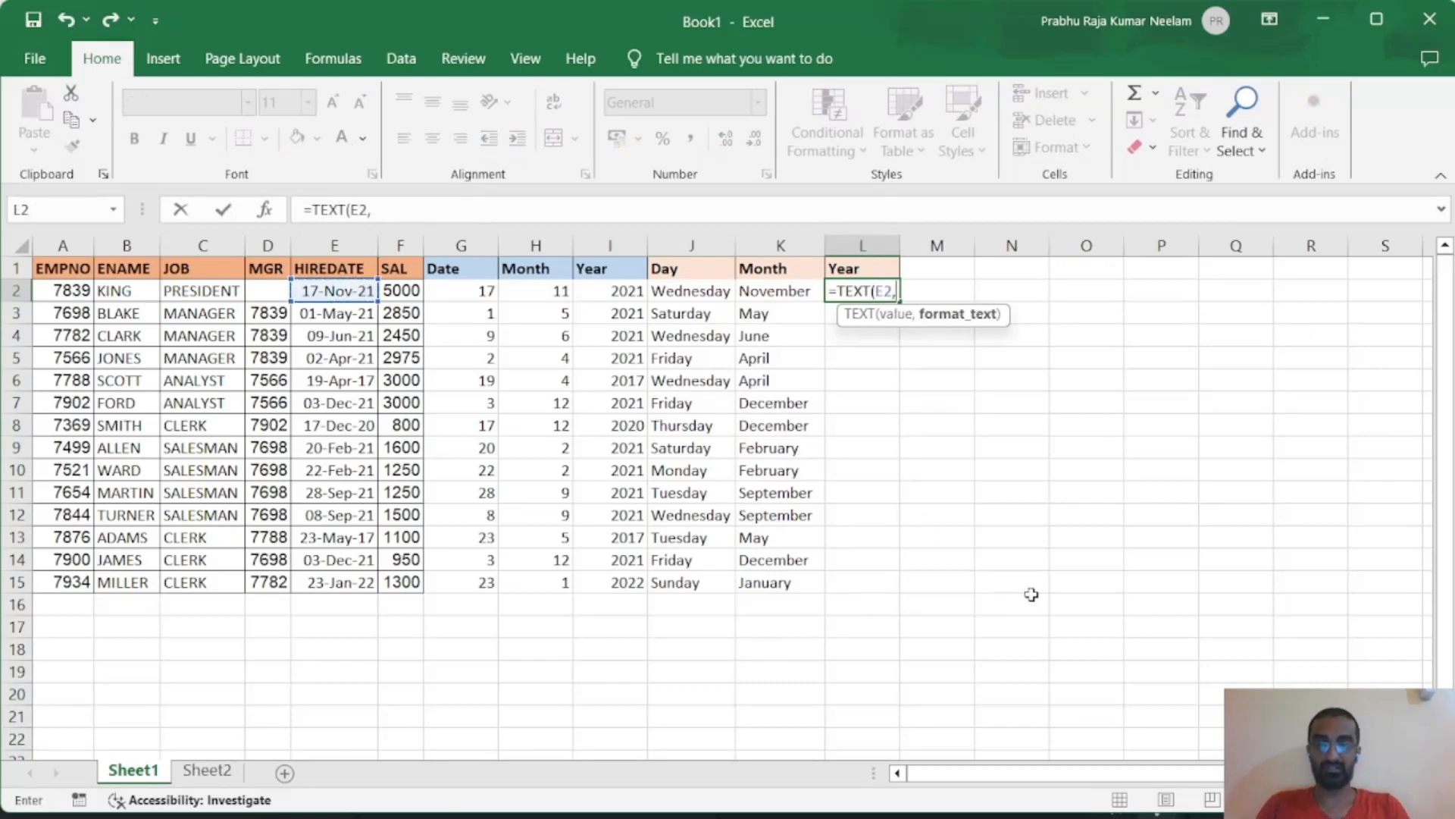
text("yyy)
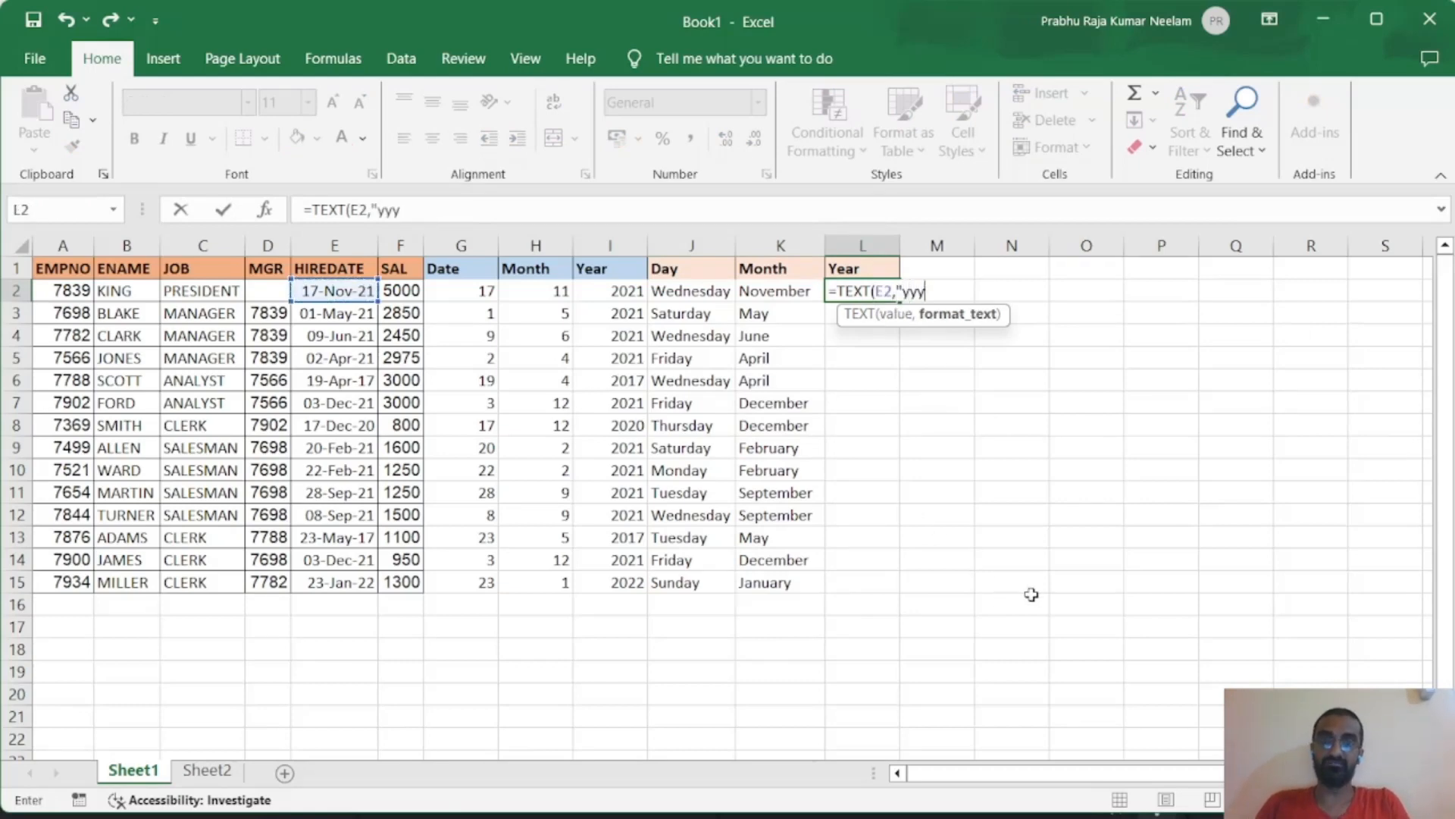
text(y"))
key(Return)
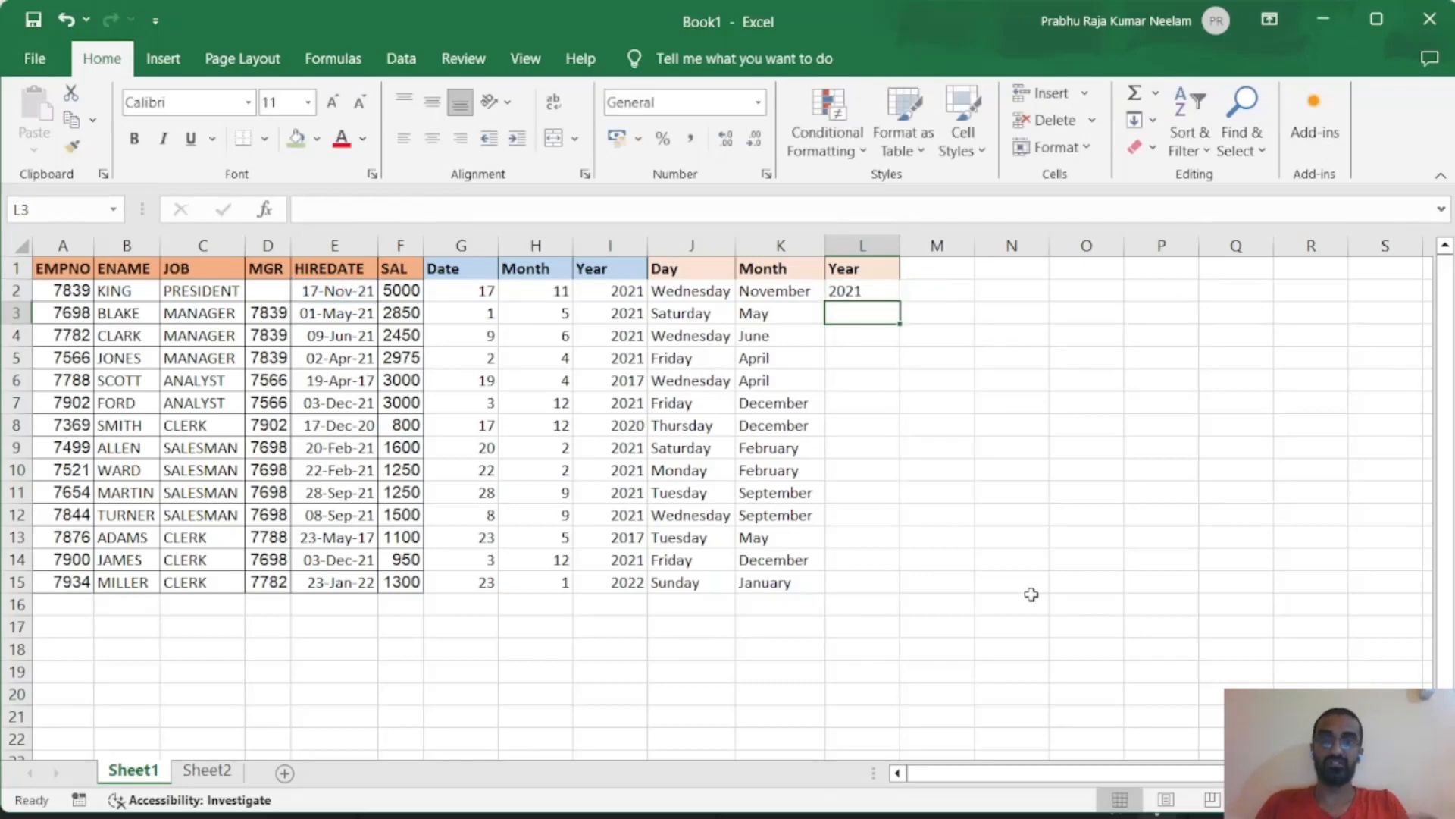
Fill the TEXT year formula from L2 down to L15 and compare L2 with the YEAR formula in I2.
click(884, 288)
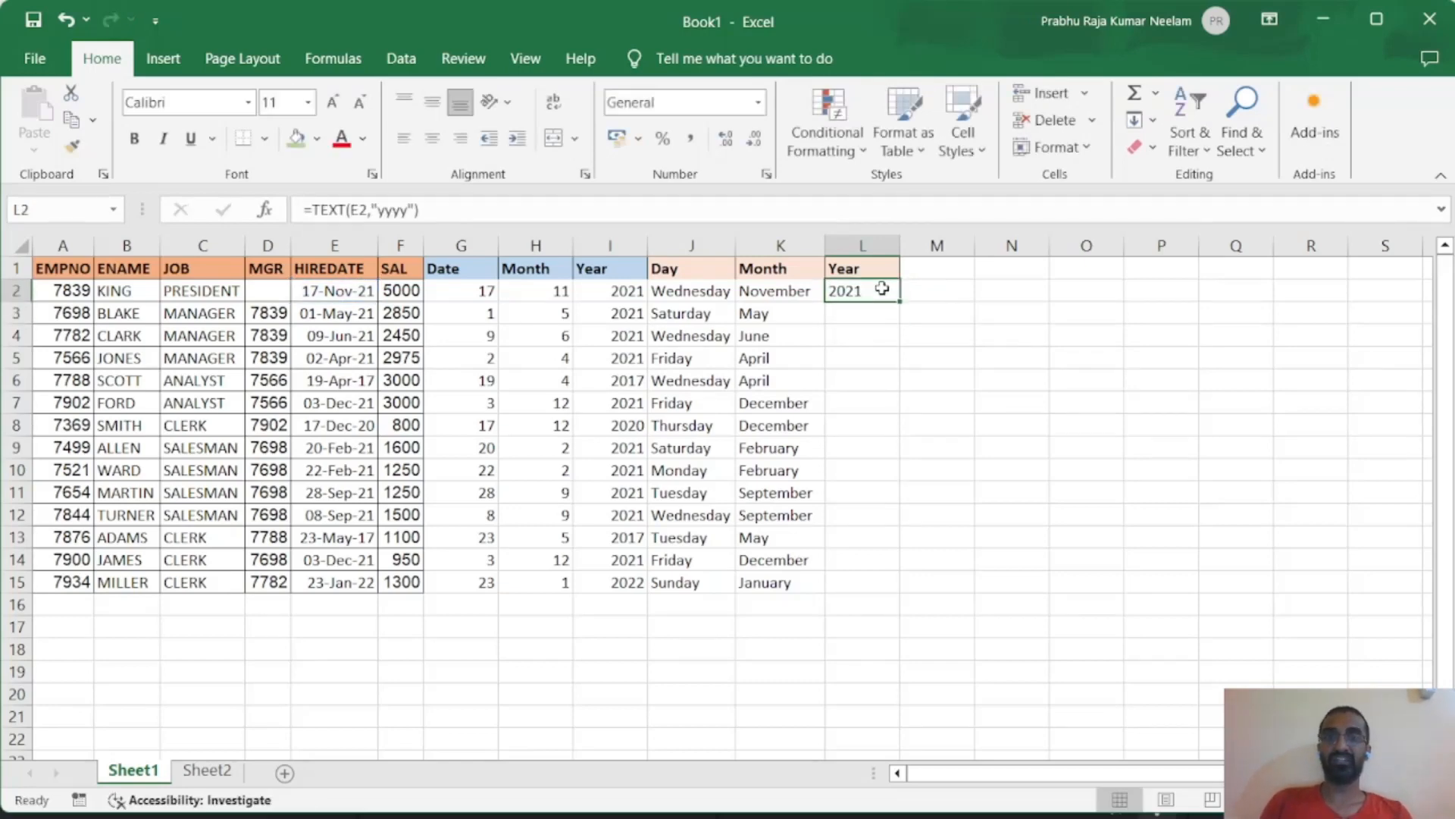
click(616, 292)
click(853, 292)
drag(900, 304, 903, 602)
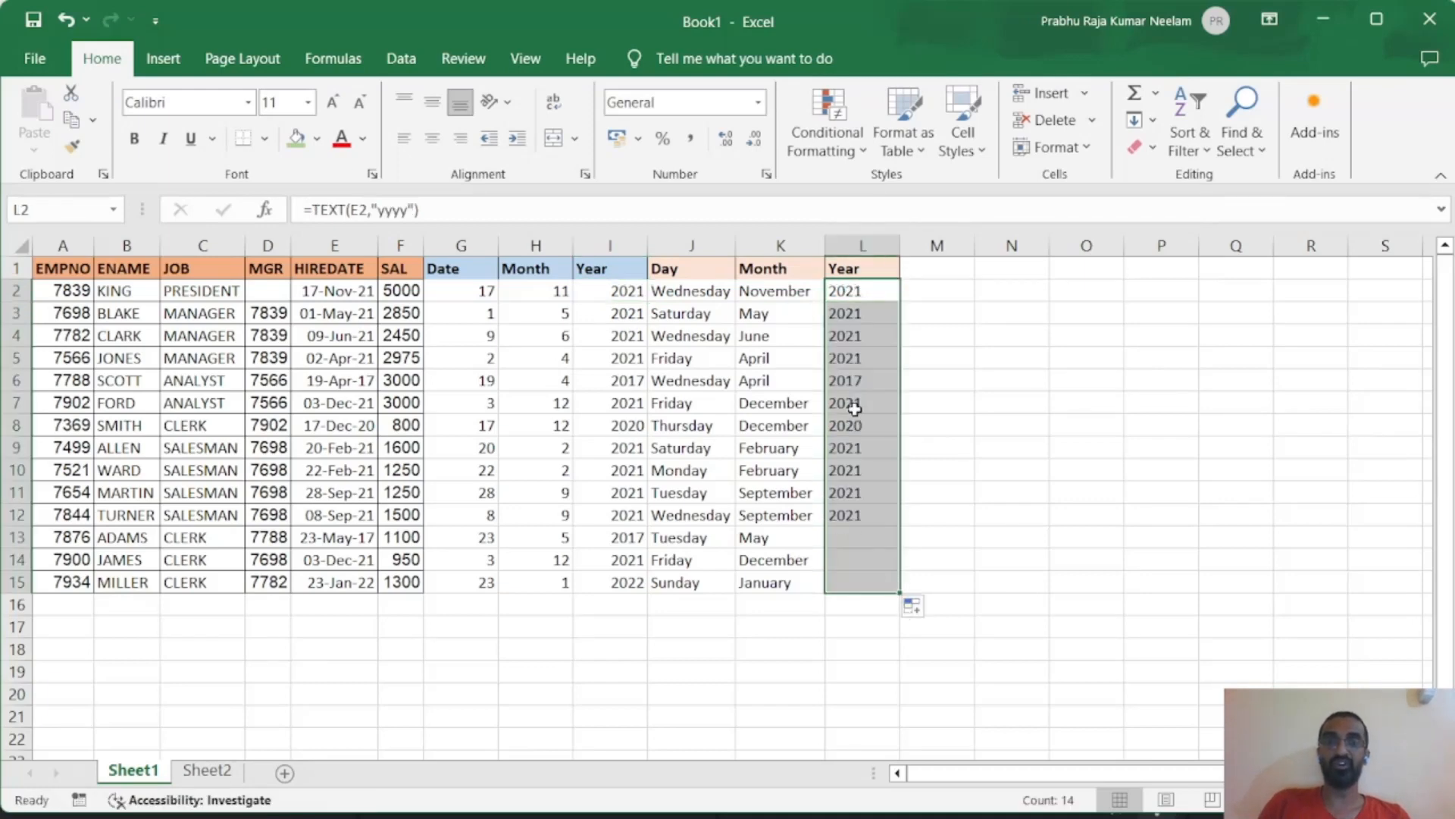
click(878, 288)
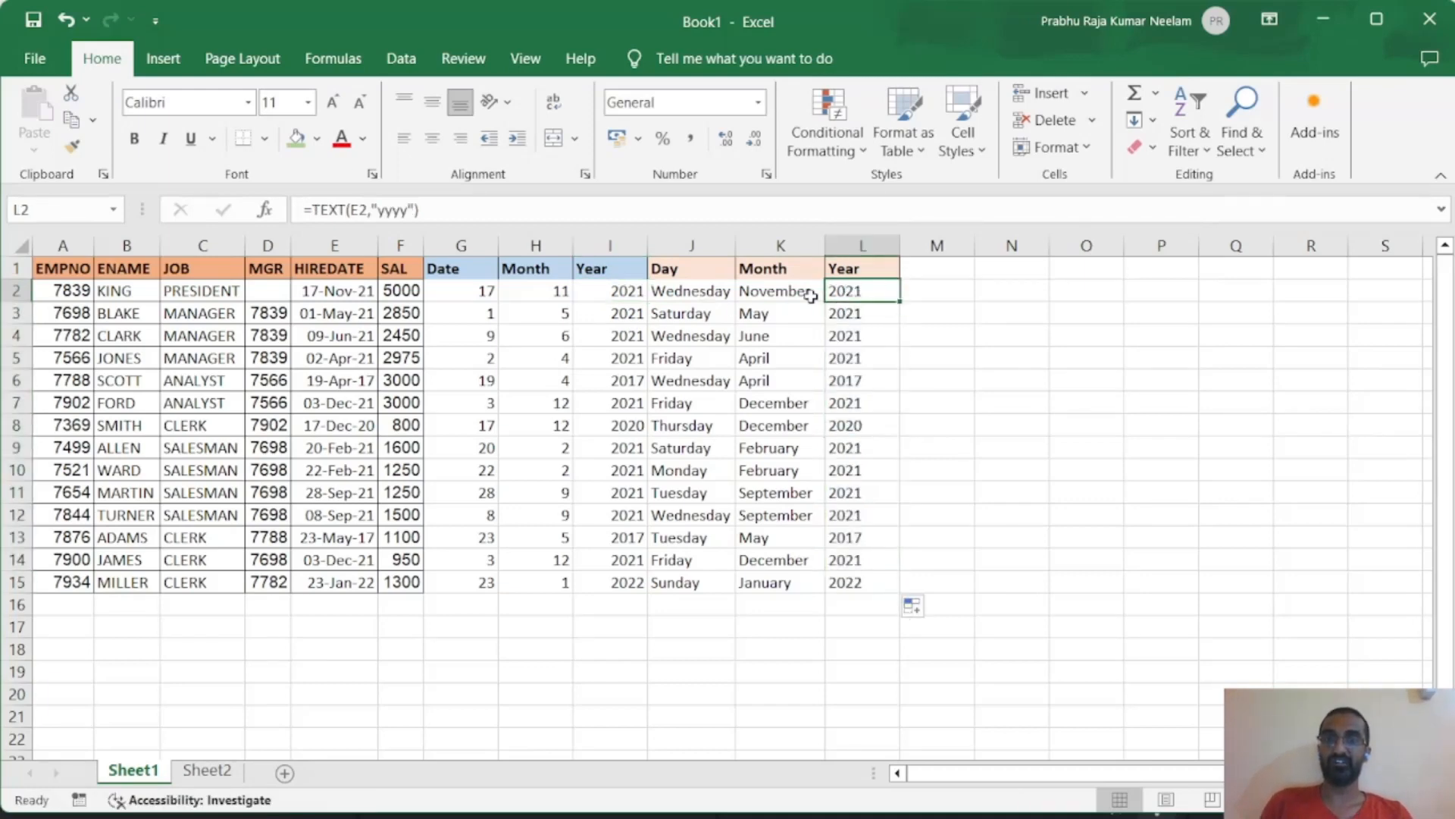
click(609, 290)
click(853, 292)
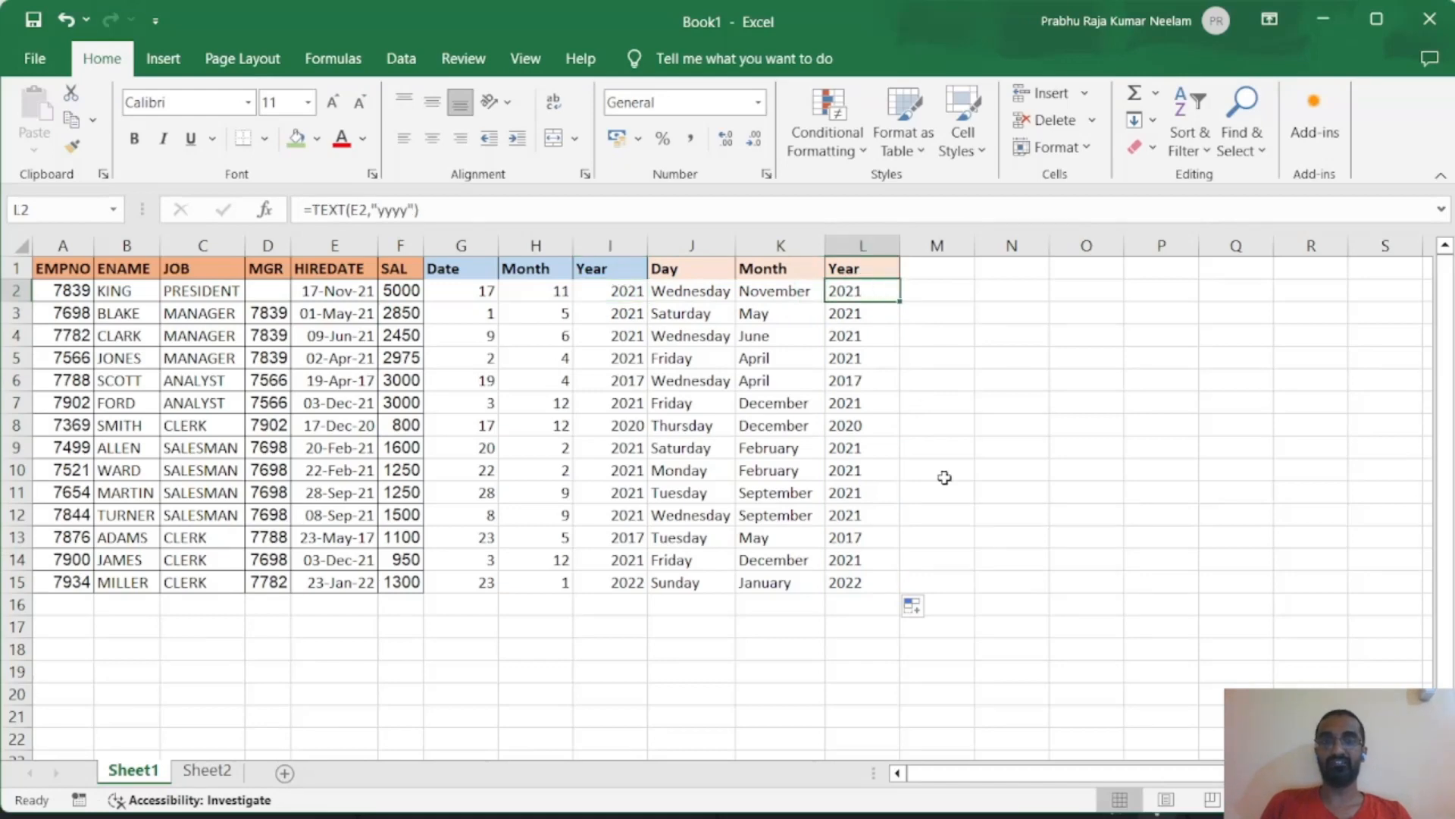